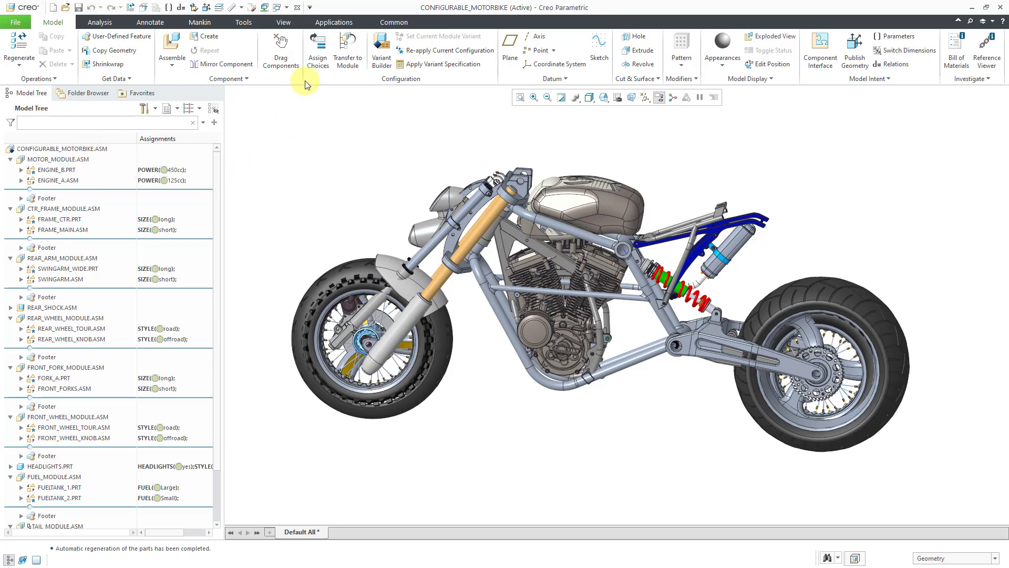
# - Examine the choices available for the fuel, headlights, power, size and style options in Assign Choices
pyautogui.click(317, 59)
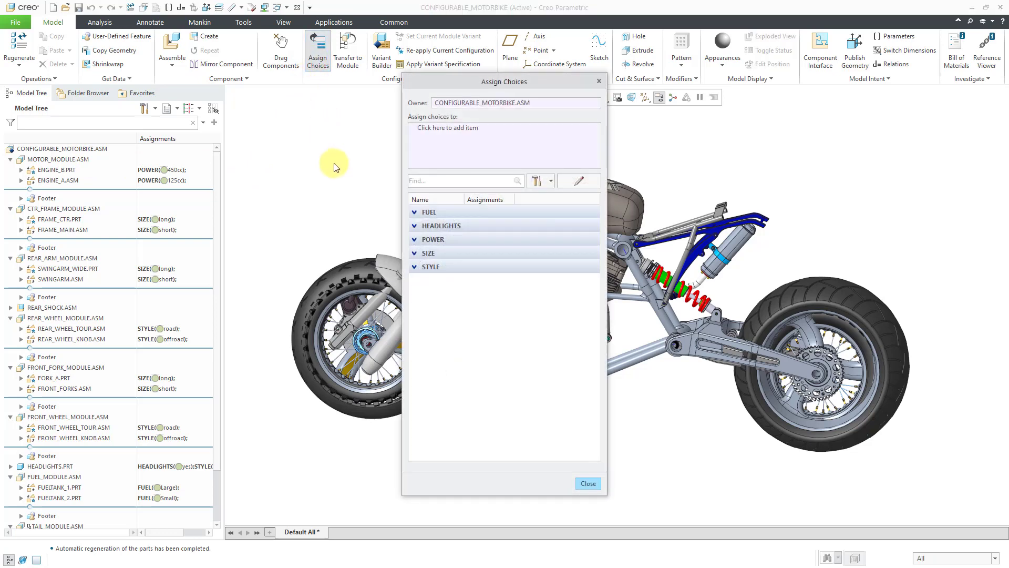
pyautogui.click(415, 213)
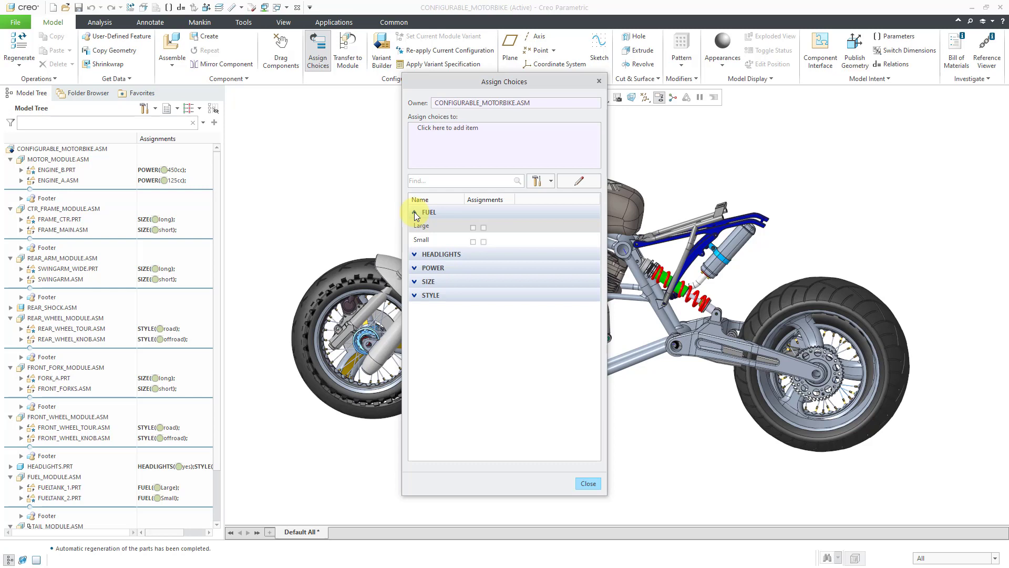
pyautogui.click(415, 255)
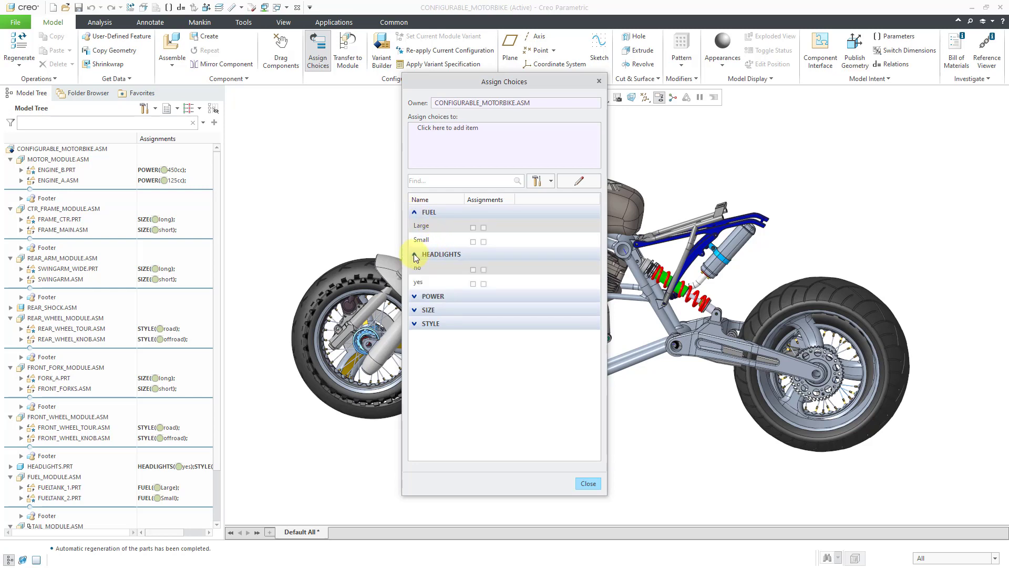
pyautogui.click(415, 298)
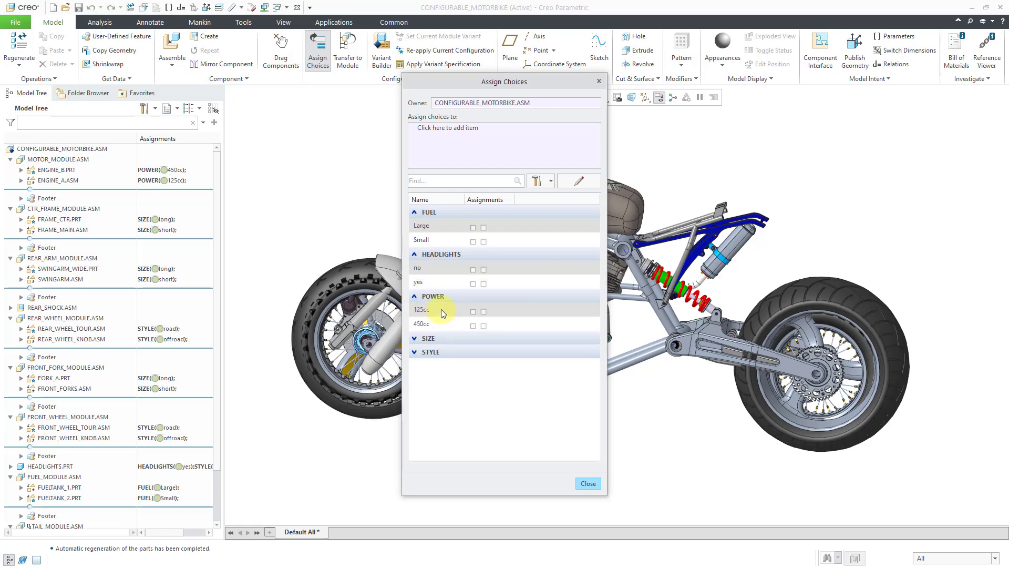
pyautogui.click(414, 339)
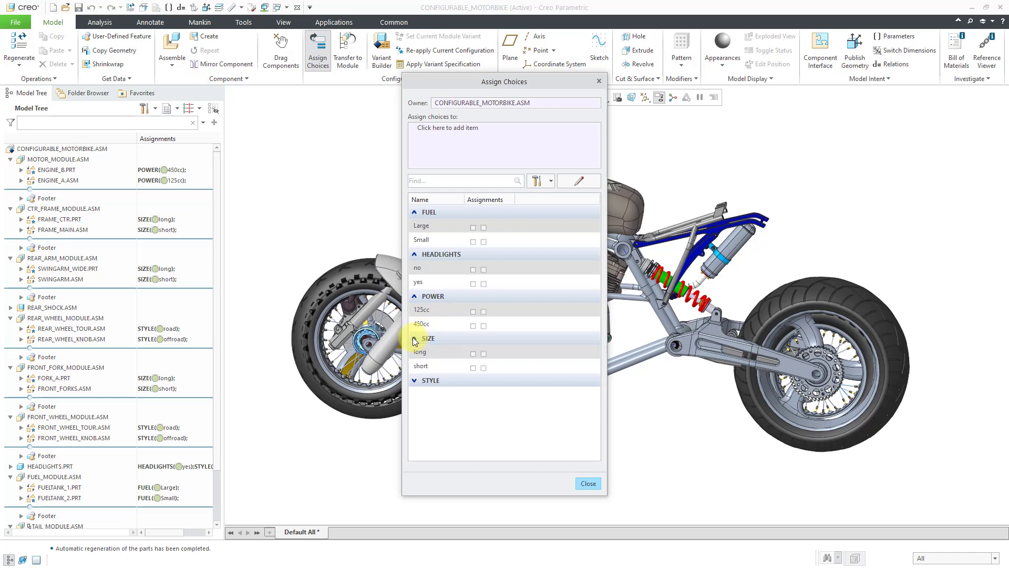
pyautogui.click(415, 381)
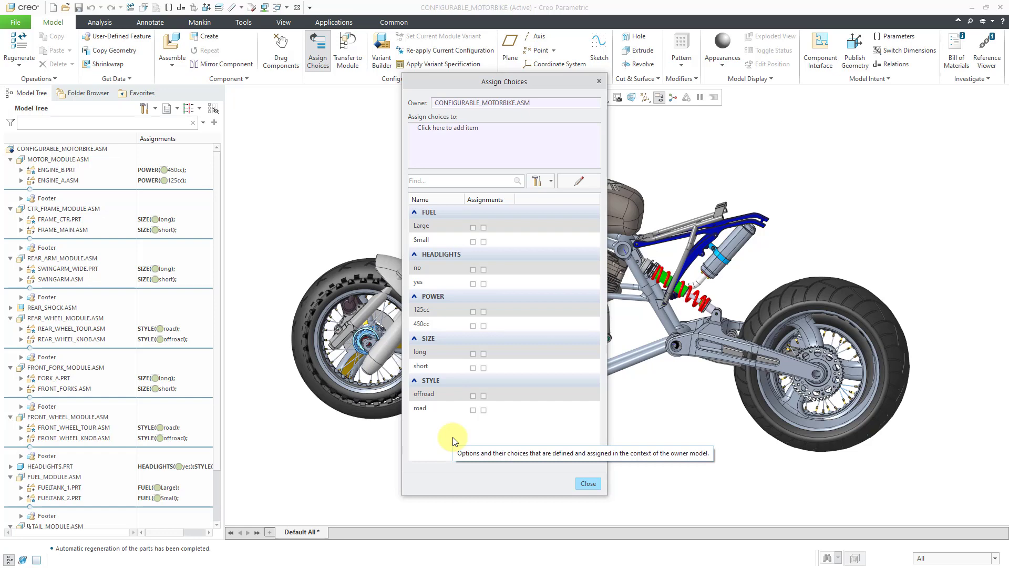
pyautogui.click(588, 484)
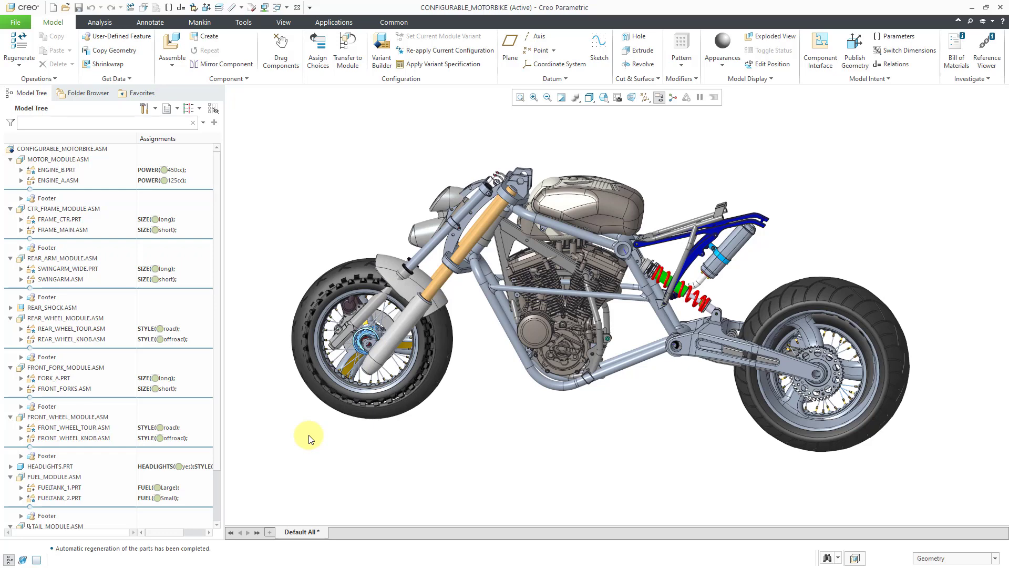
# - Start the Variant Builder, expand all options in the options list and widen the model tree's name column to show full component names
pyautogui.click(381, 68)
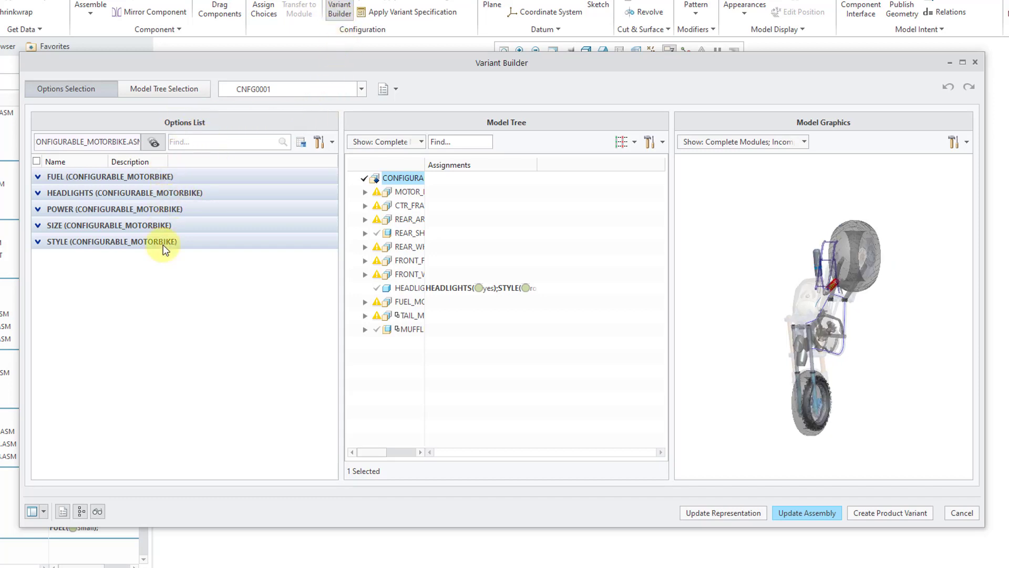
pyautogui.click(327, 143)
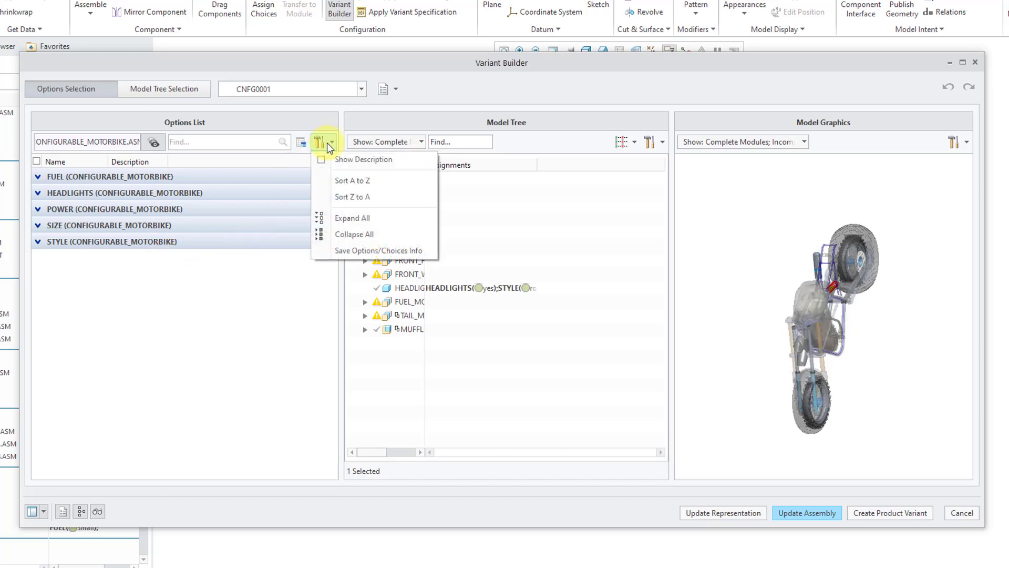
pyautogui.click(340, 218)
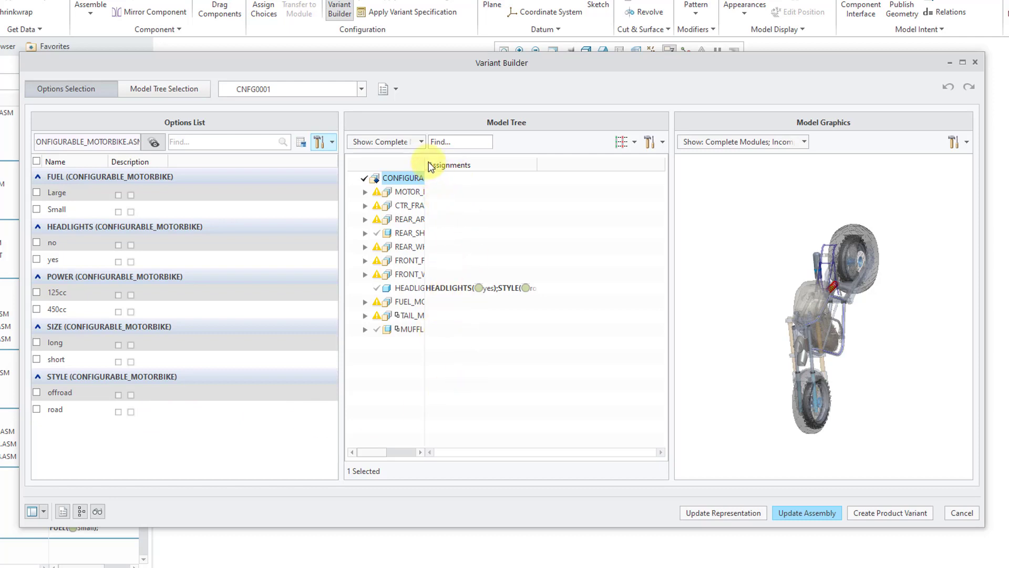
pyautogui.moveTo(426, 161); pyautogui.dragTo(493, 160)
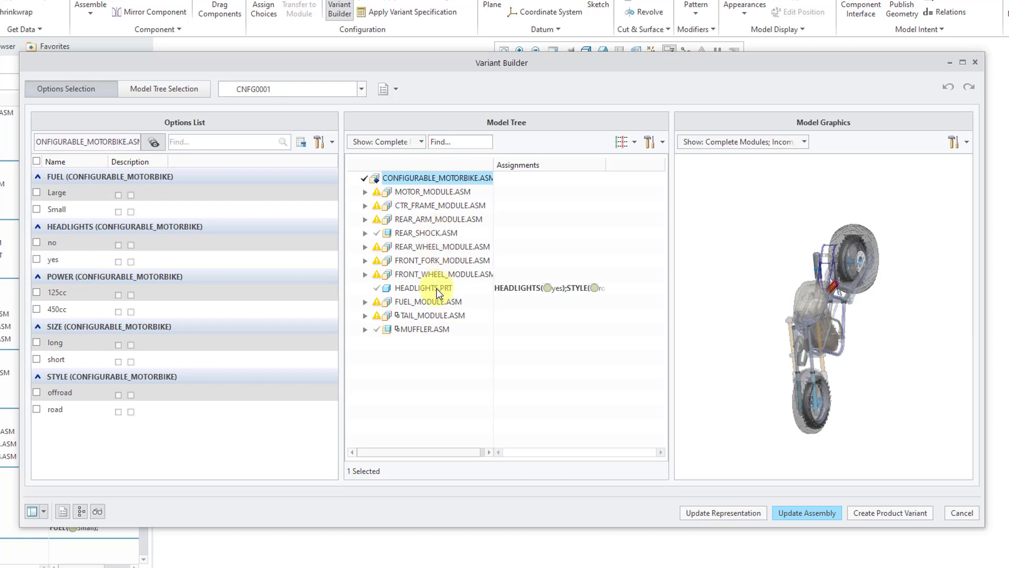
pyautogui.moveTo(436, 288)
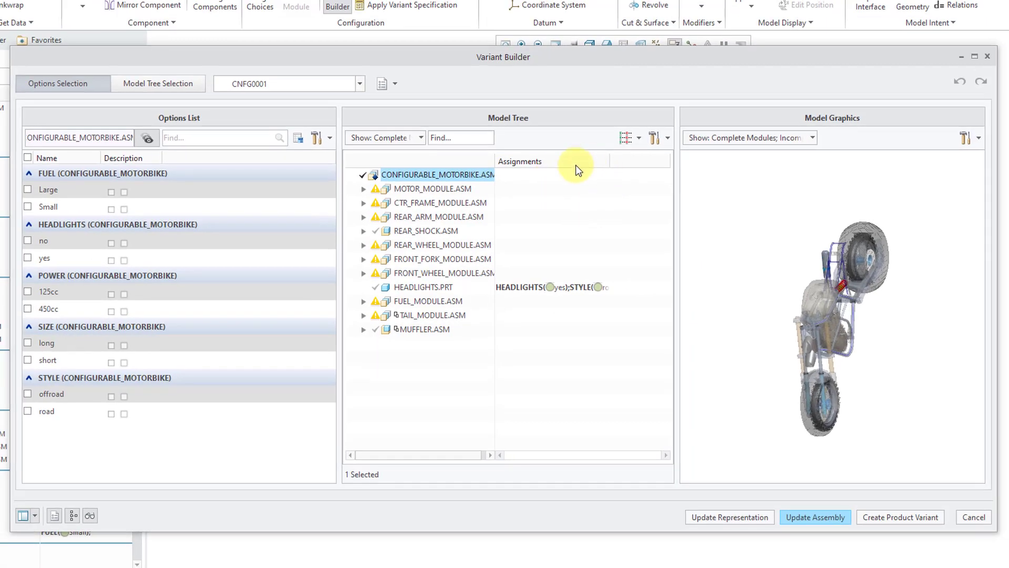
# - Show the excluded choices in the model tree's assignments, and hide them again
pyautogui.click(637, 140)
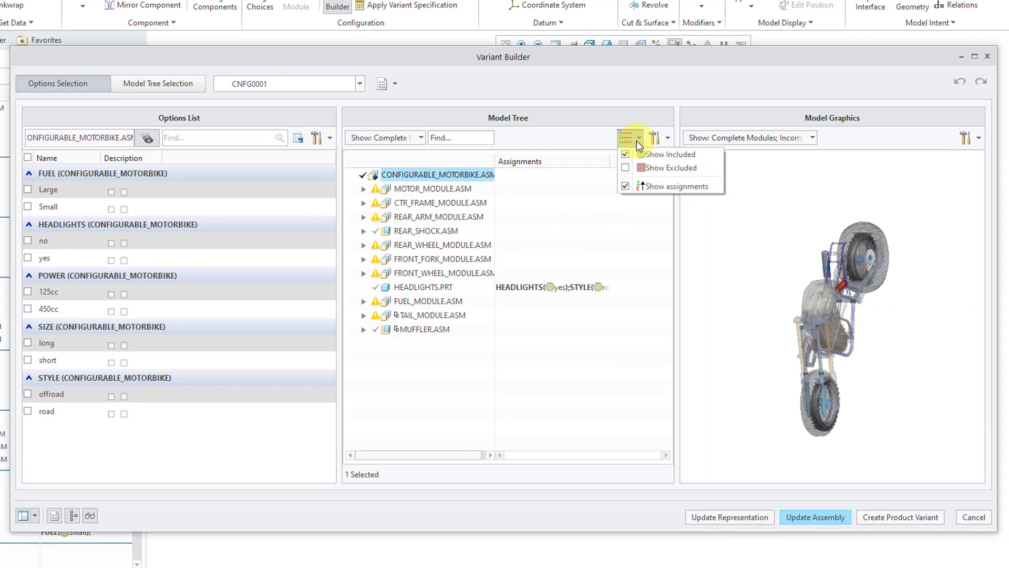
pyautogui.click(625, 169)
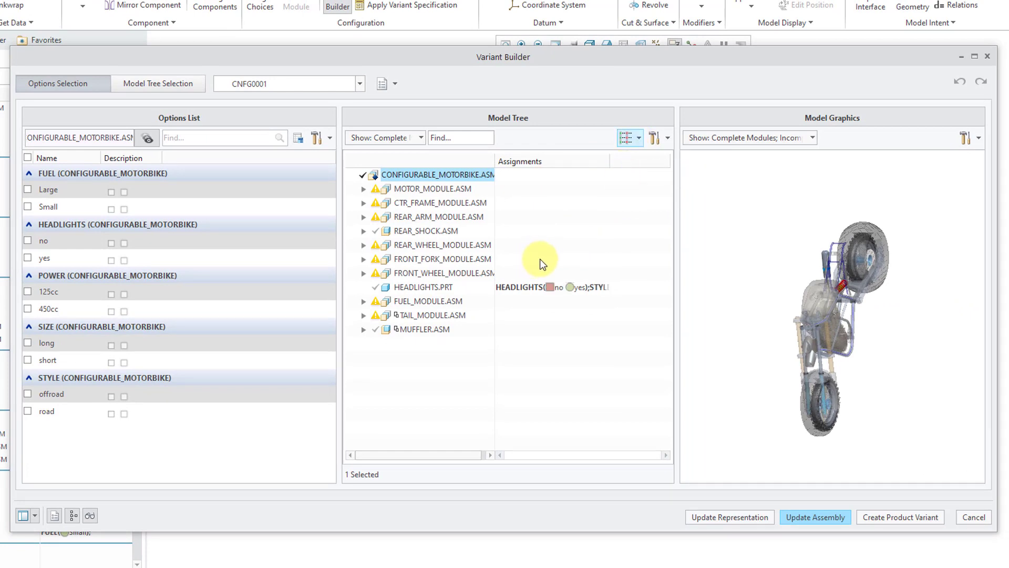
pyautogui.click(638, 137)
pyautogui.click(627, 168)
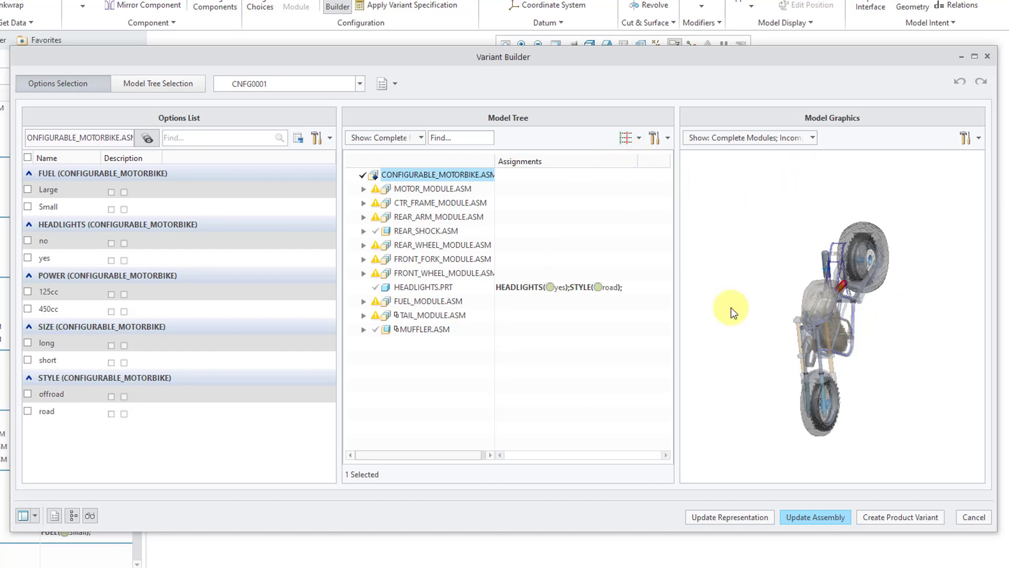
# - Select the choices Large fuel, yes for headlights, 450cc power, long size and road style for the variant CNFG0001
pyautogui.moveTo(774, 291); pyautogui.dragTo(823, 249, button='middle')
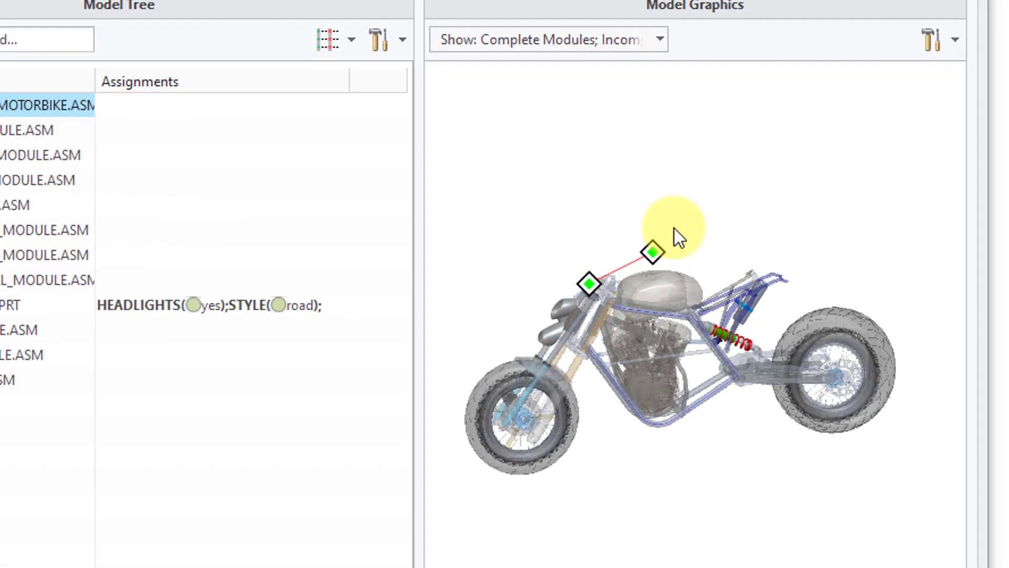
pyautogui.keyDown('shift'); pyautogui.moveTo(674, 229); pyautogui.dragTo(625, 283, button='middle'); pyautogui.keyUp('shift')
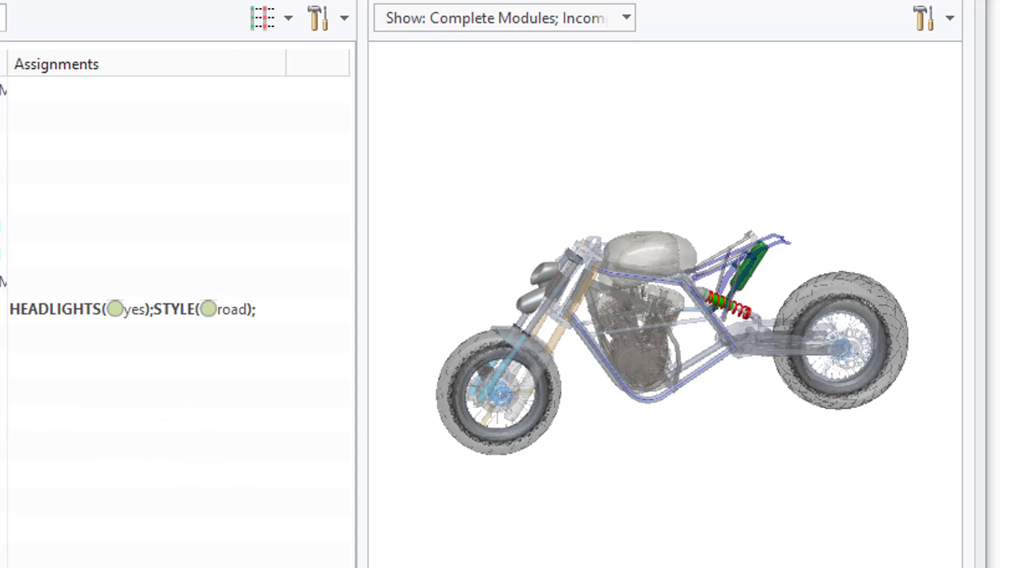
pyautogui.click(608, 472)
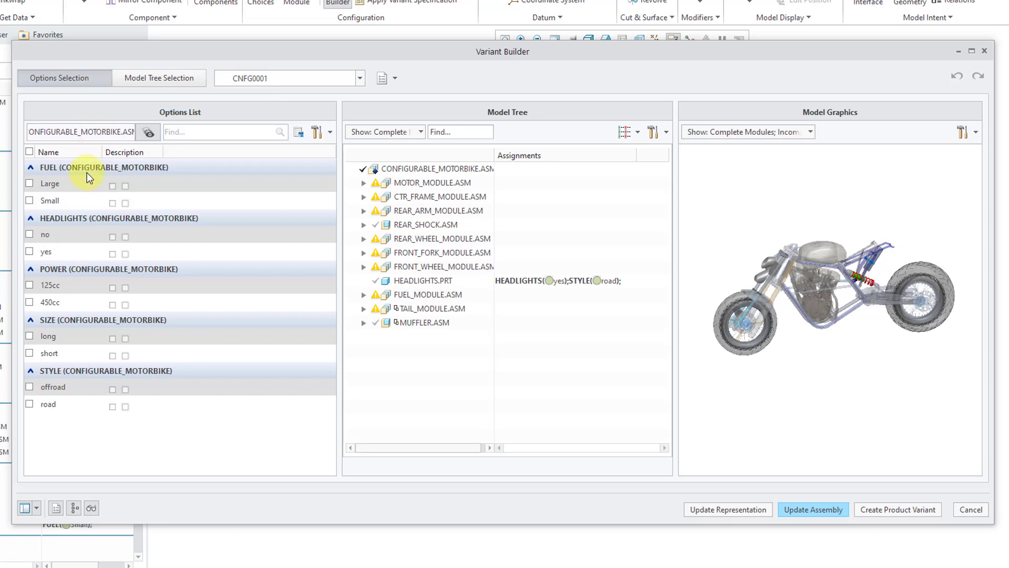
pyautogui.click(29, 183)
pyautogui.click(29, 251)
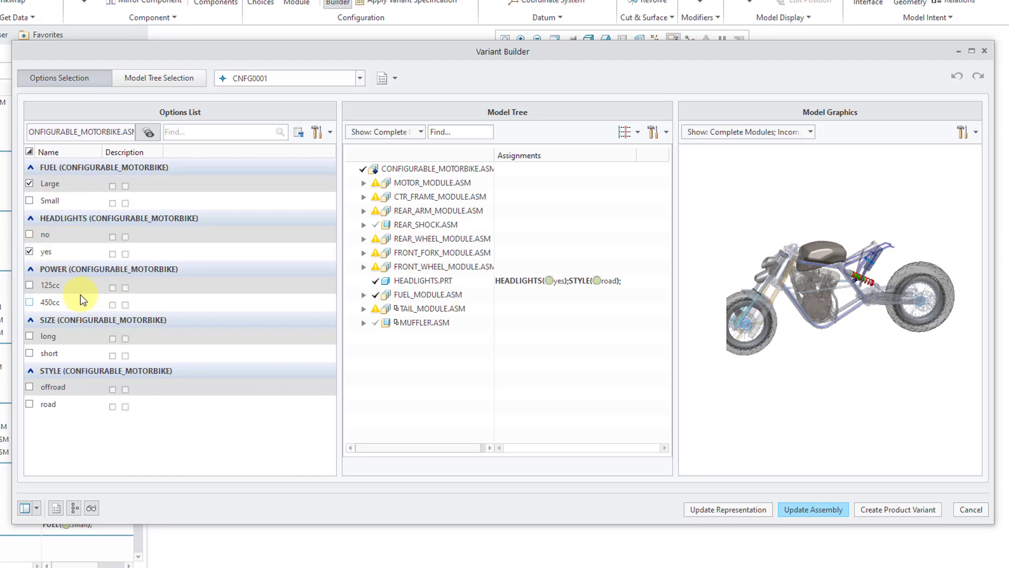
pyautogui.click(30, 303)
pyautogui.click(30, 337)
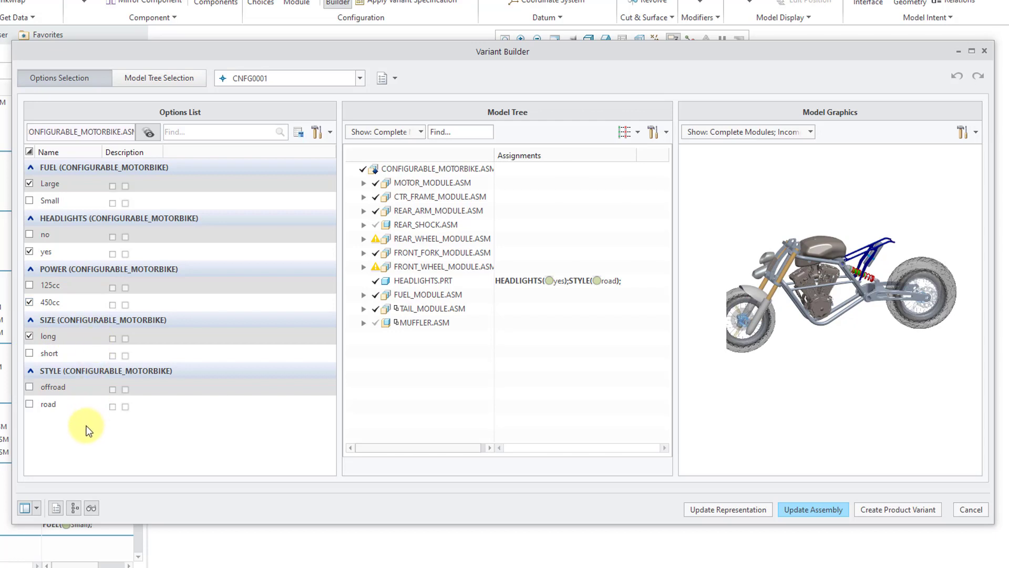
pyautogui.click(30, 407)
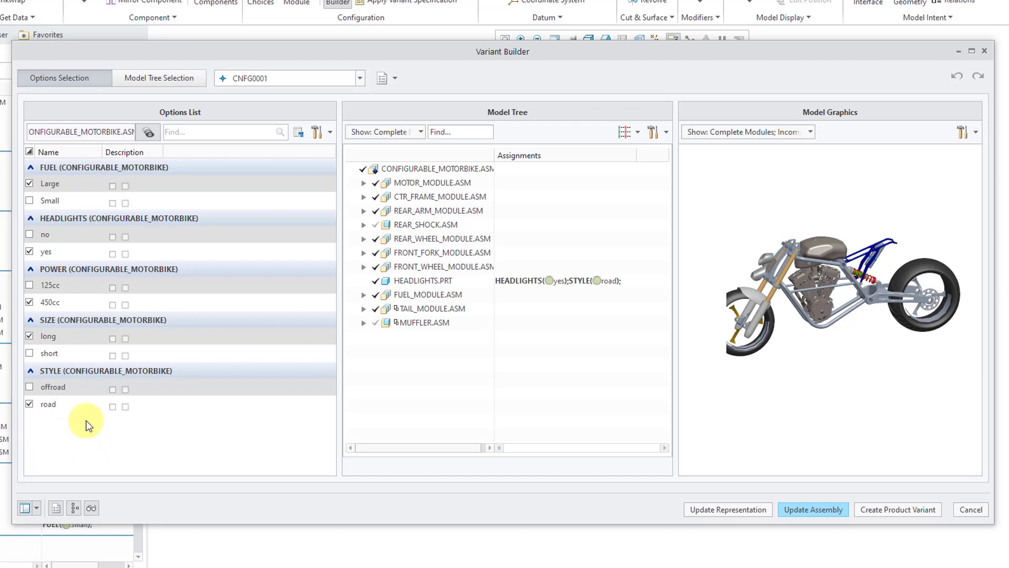
pyautogui.moveTo(843, 351)
pyautogui.mouseDown(button='middle')
pyautogui.moveTo(878, 353)
pyautogui.moveTo(869, 361)
pyautogui.moveTo(853, 288)
pyautogui.moveTo(822, 285)
pyautogui.moveTo(816, 304)
pyautogui.moveTo(838, 287)
pyautogui.moveTo(828, 309)
pyautogui.mouseUp(button='middle')
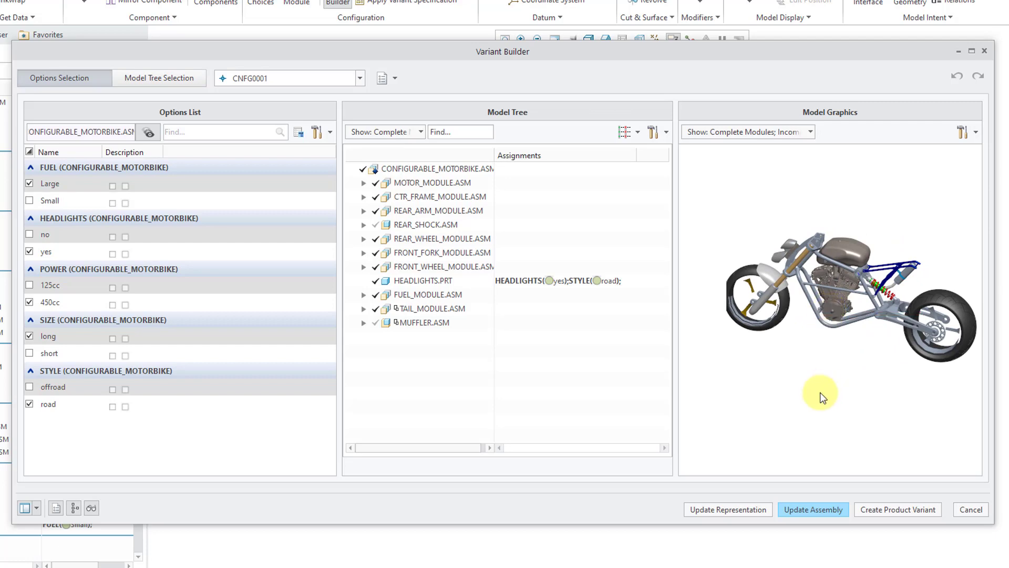
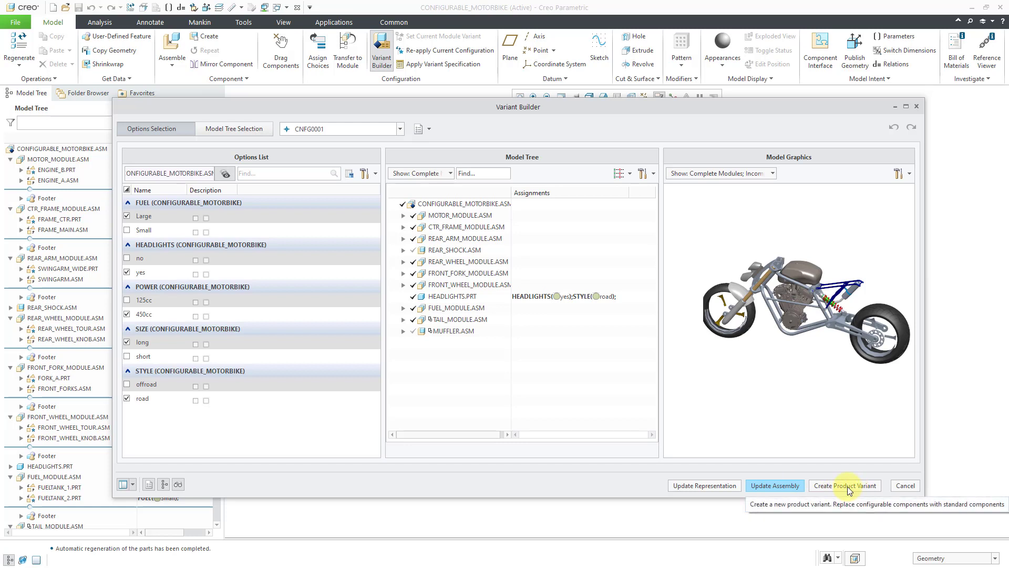
pyautogui.click(780, 487)
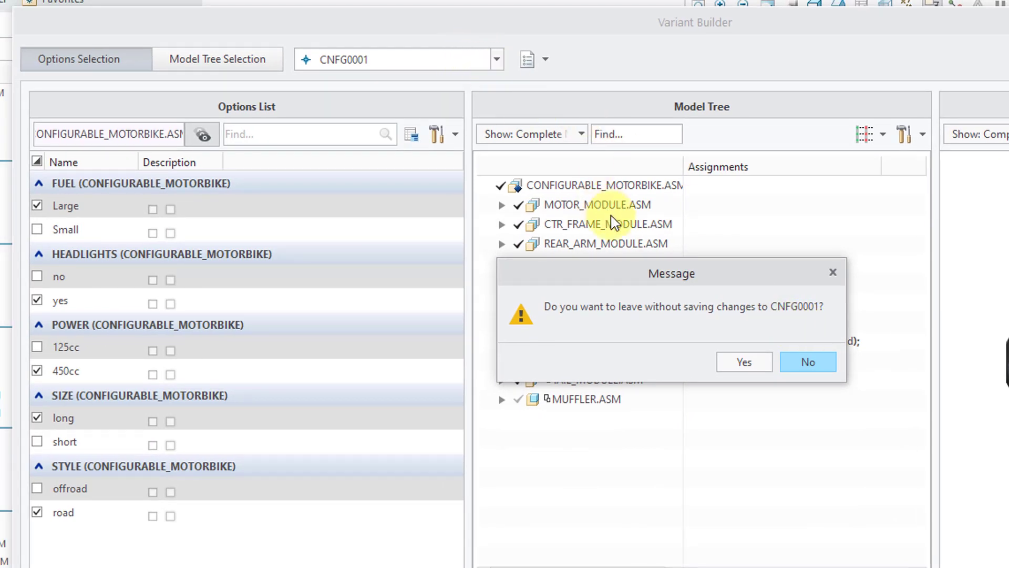
pyautogui.click(514, 87)
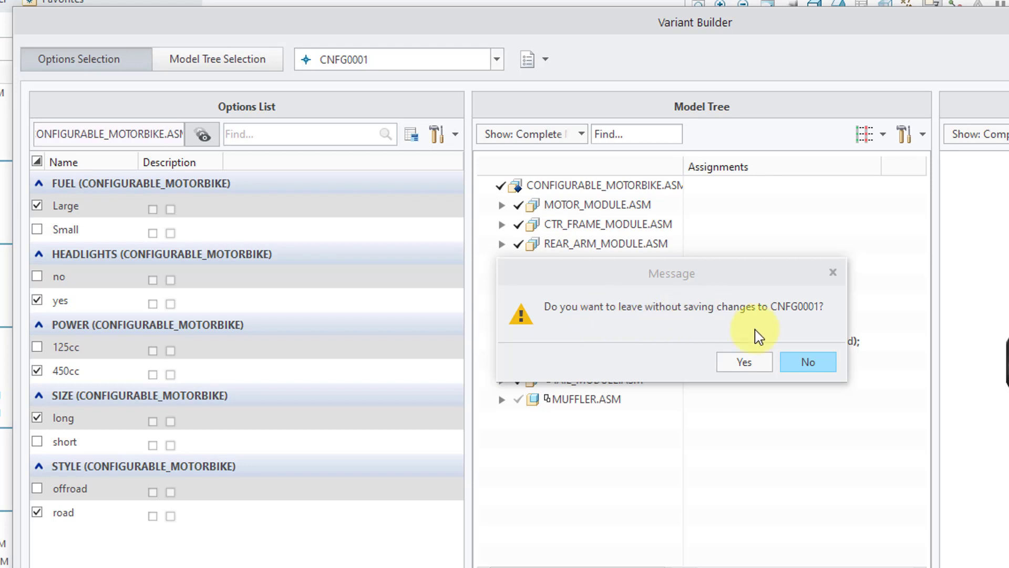
pyautogui.click(818, 362)
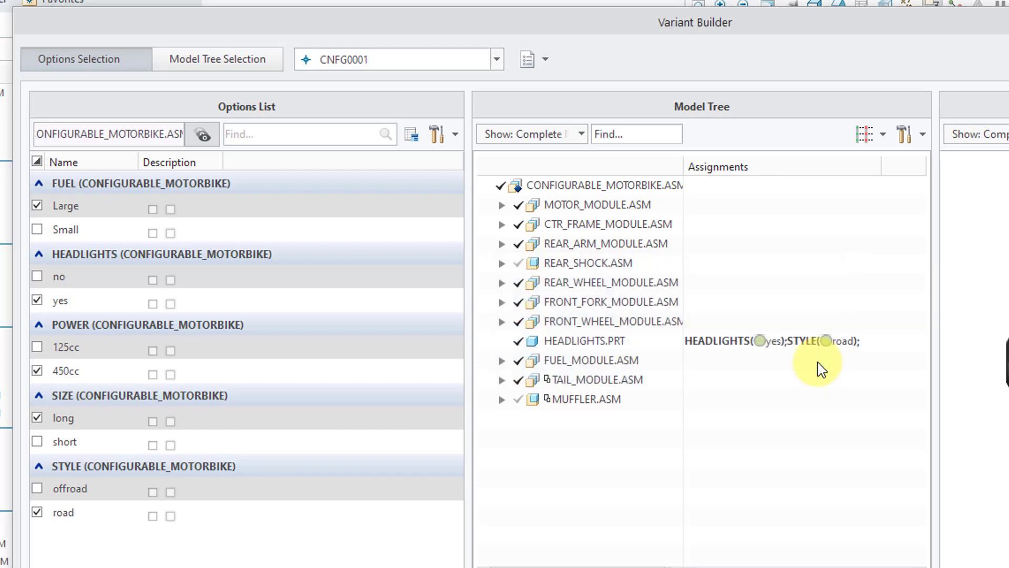
# - Save the current variant spec to a local file named configurable_motorbike-1 in the Options Modeler folder
pyautogui.click(496, 59)
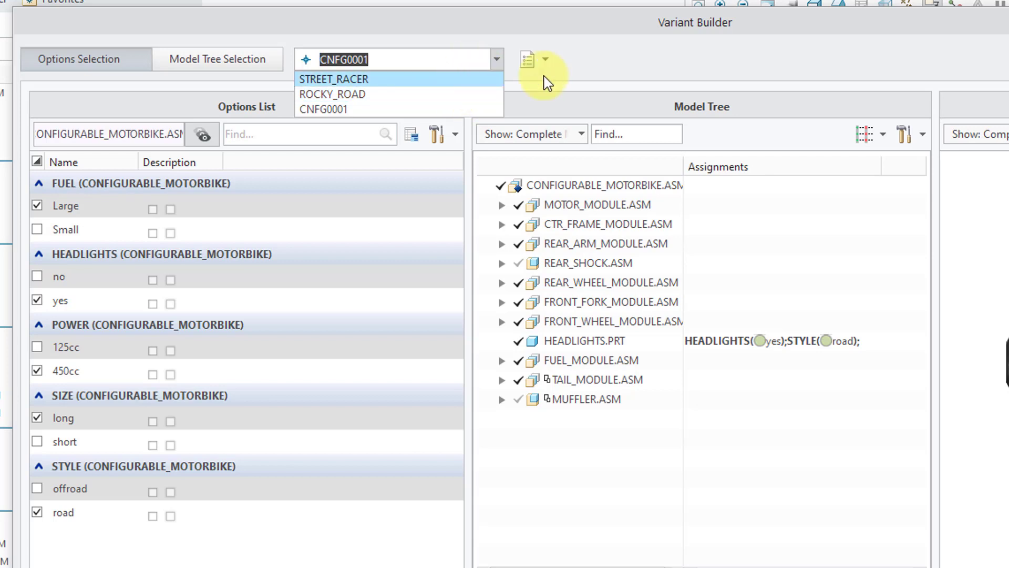
pyautogui.click(578, 81)
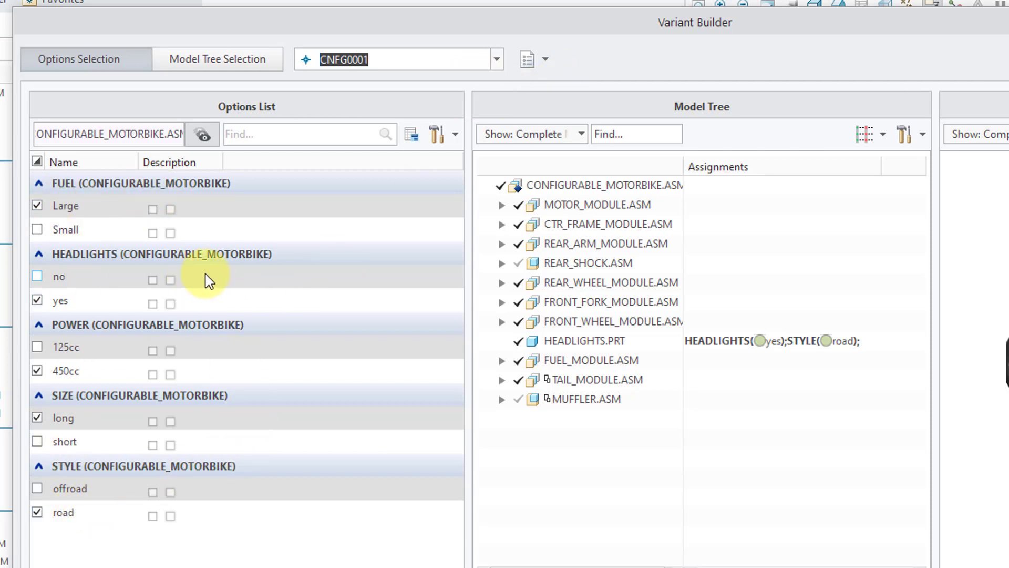
pyautogui.click(545, 60)
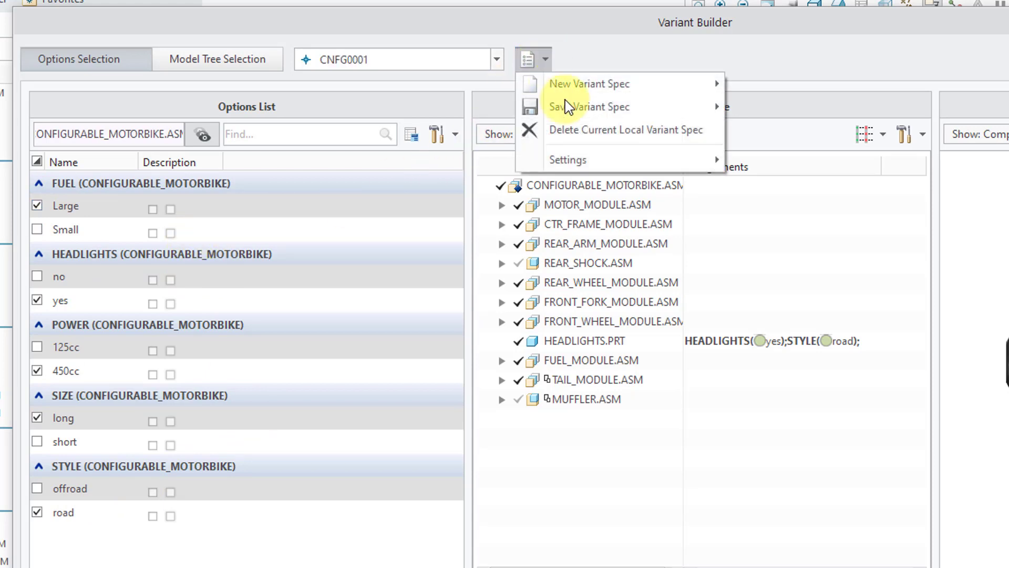
pyautogui.moveTo(577, 110)
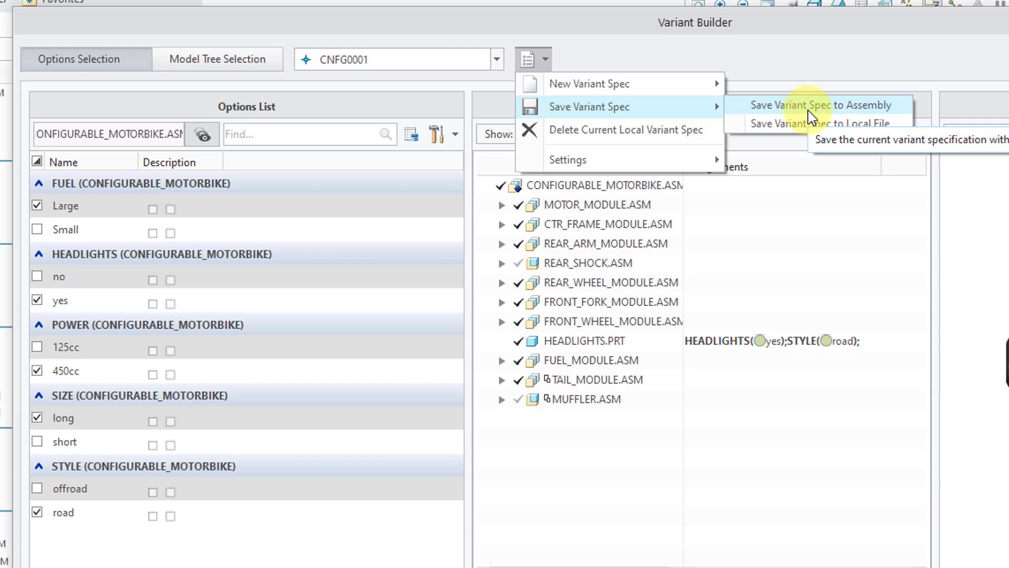
pyautogui.click(810, 122)
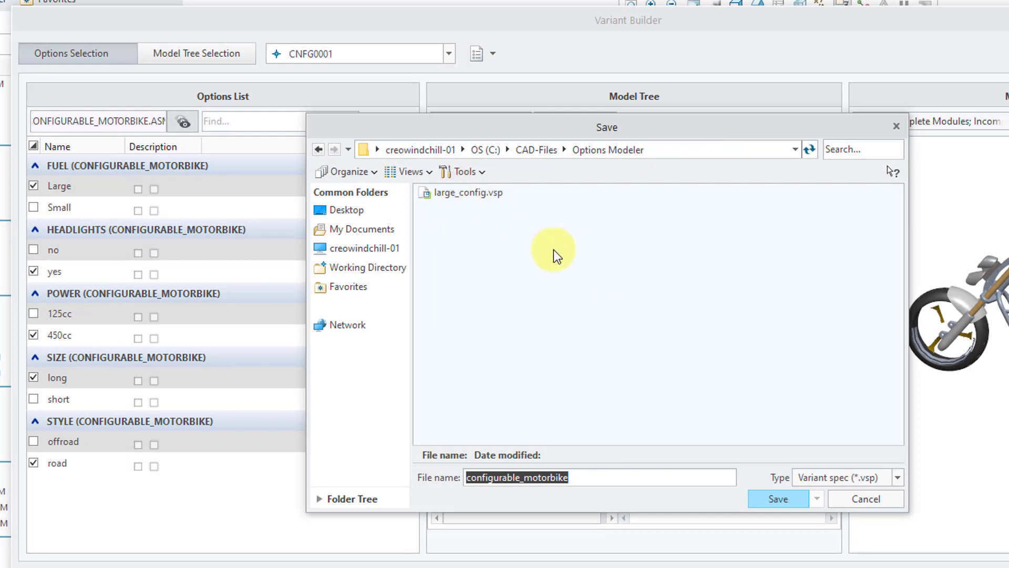
pyautogui.click(599, 476)
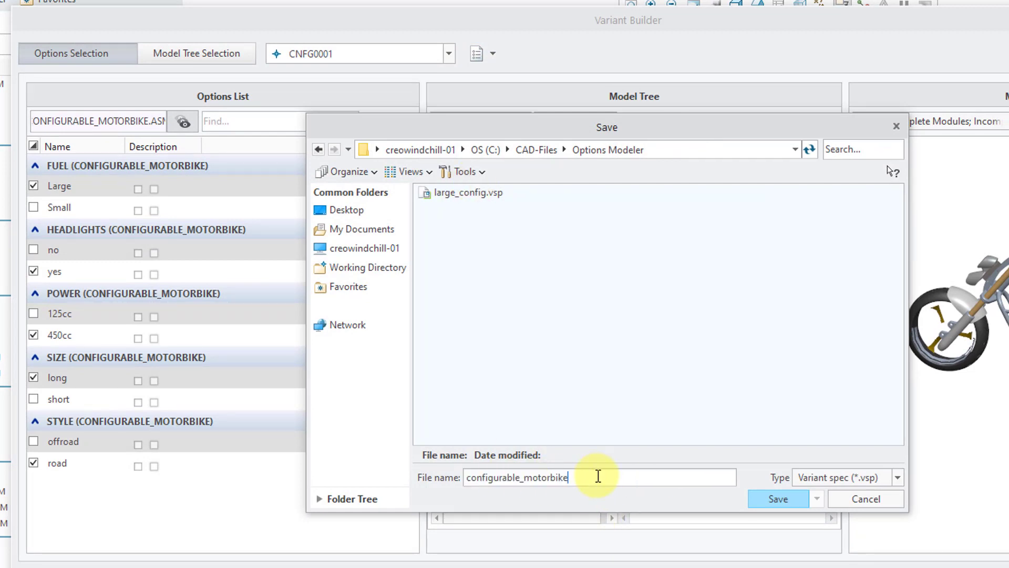
pyautogui.write('-1')
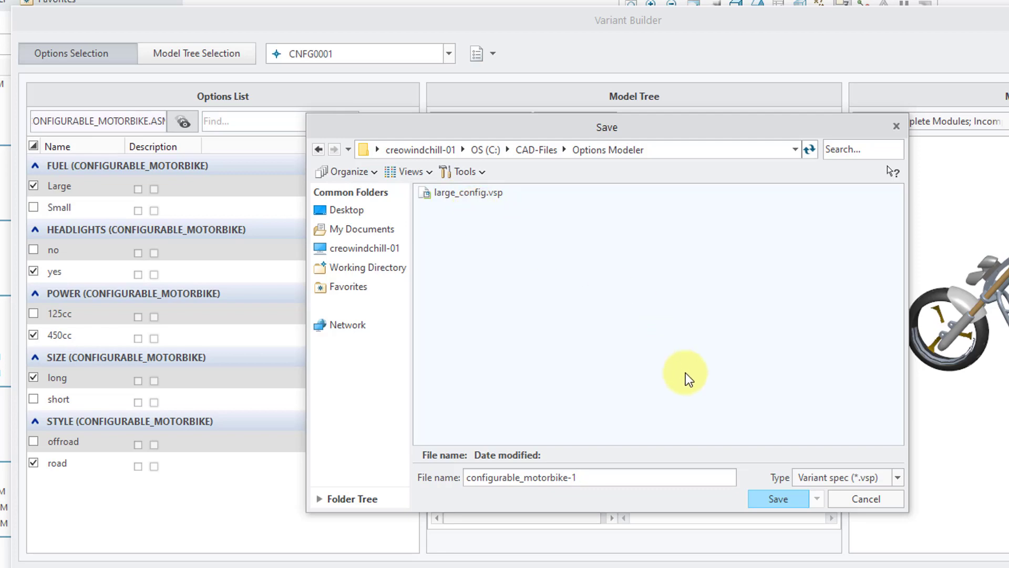
pyautogui.click(773, 500)
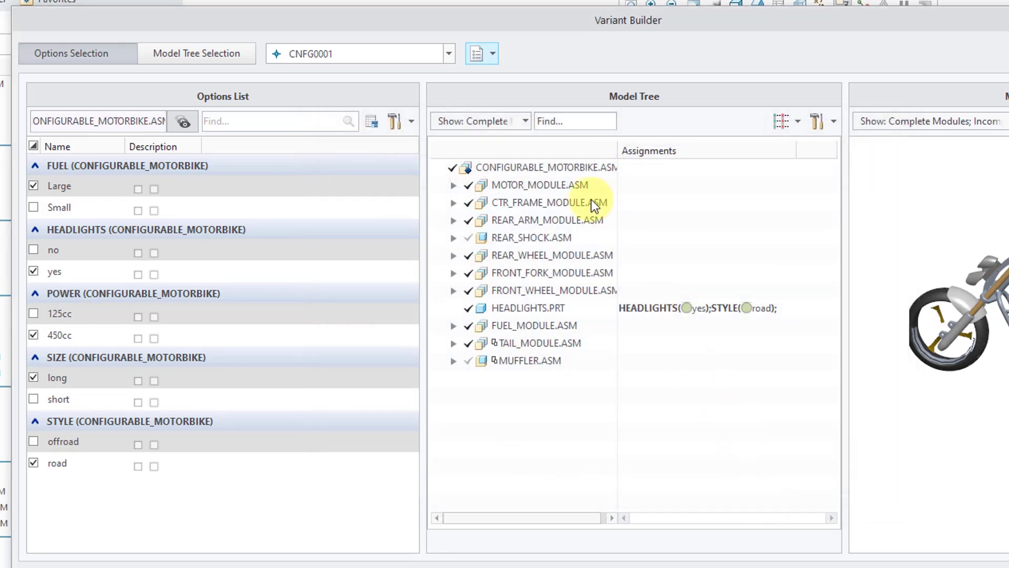
# - Create a new, empty variant spec, leaving CNFG0001 without saving its changes
pyautogui.click(488, 55)
pyautogui.moveTo(510, 81)
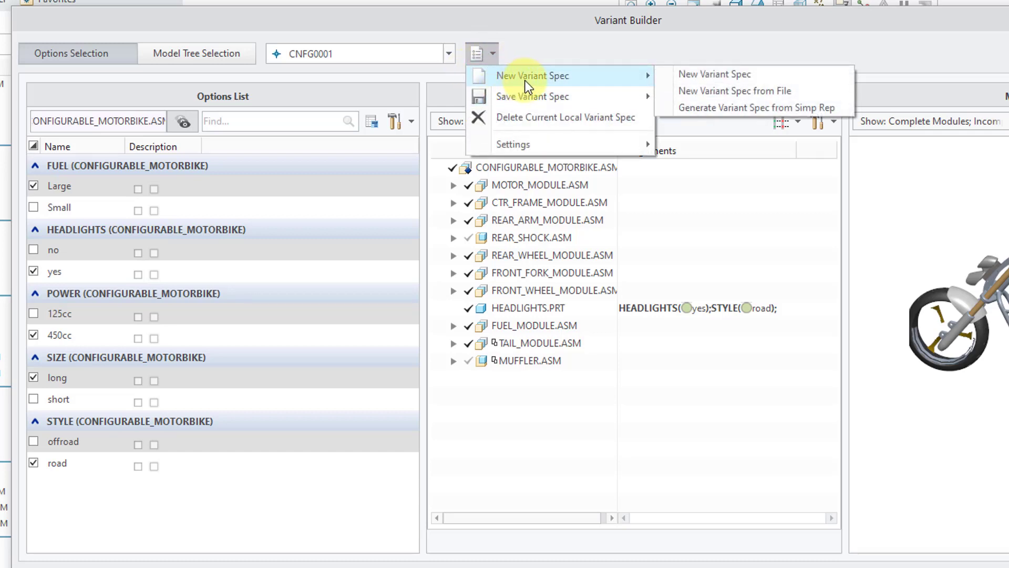
pyautogui.click(759, 94)
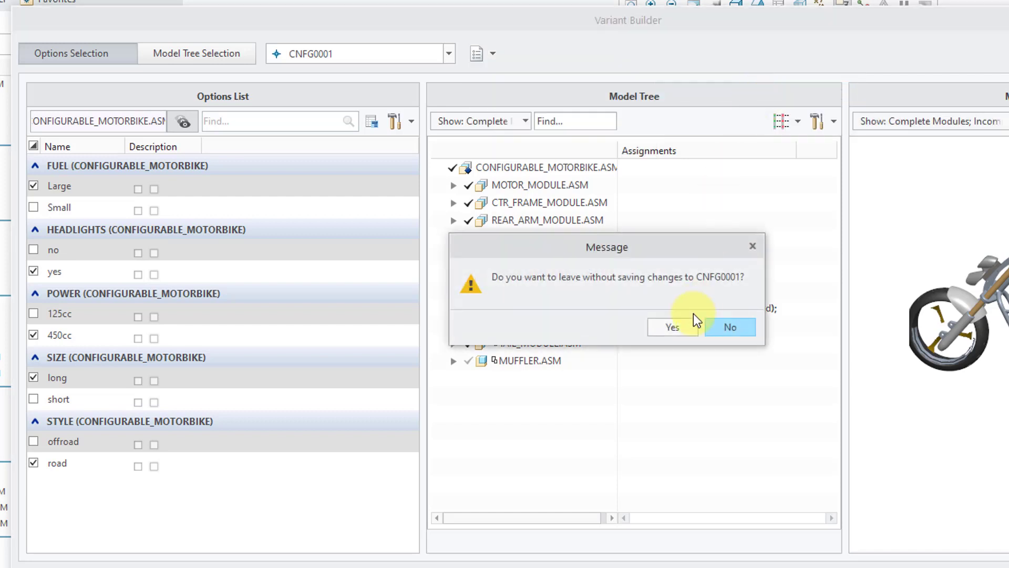
pyautogui.click(730, 326)
pyautogui.click(714, 330)
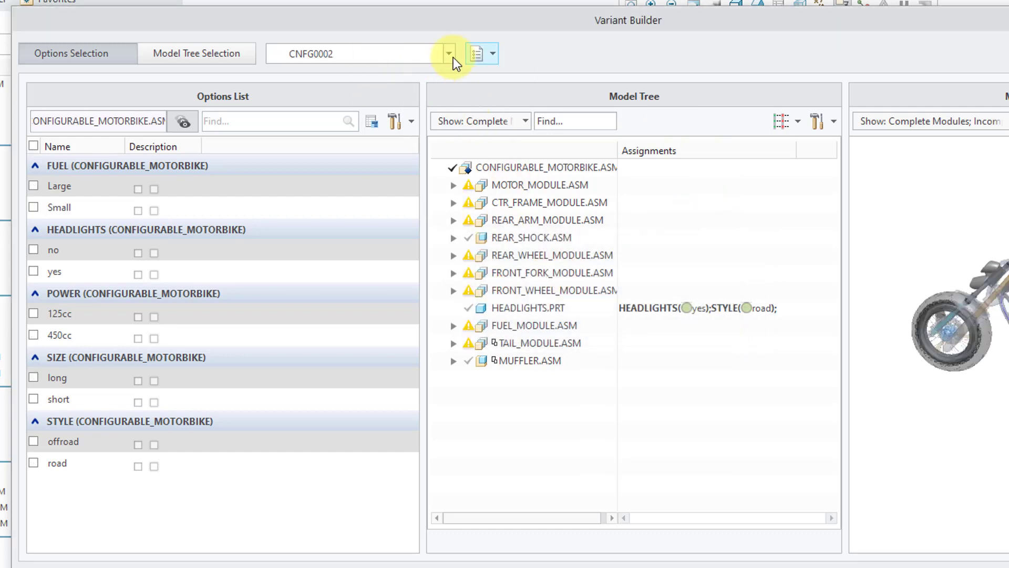
# - Review the variant spec management commands and the list of available variant specs
pyautogui.click(485, 55)
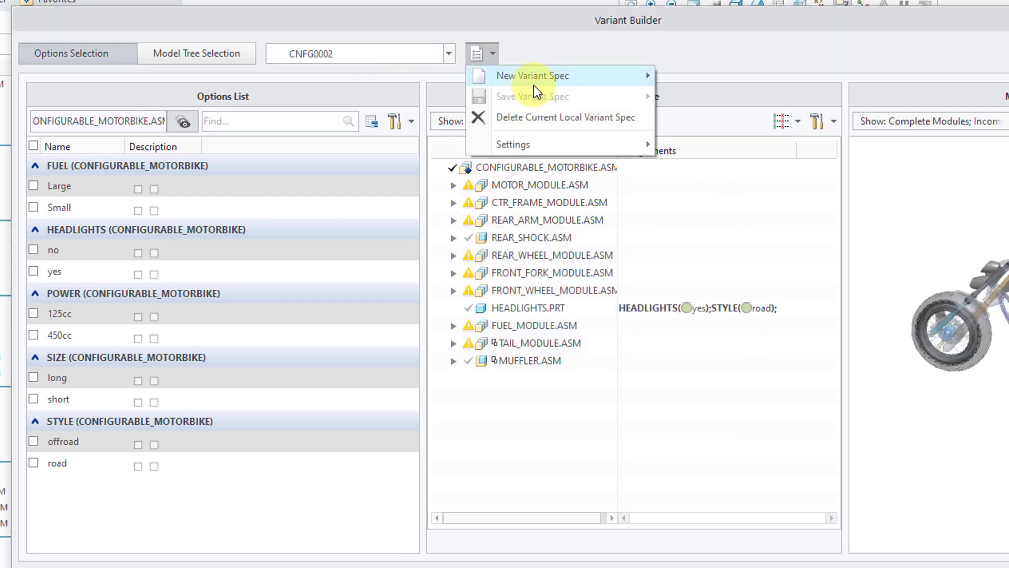
pyautogui.click(448, 54)
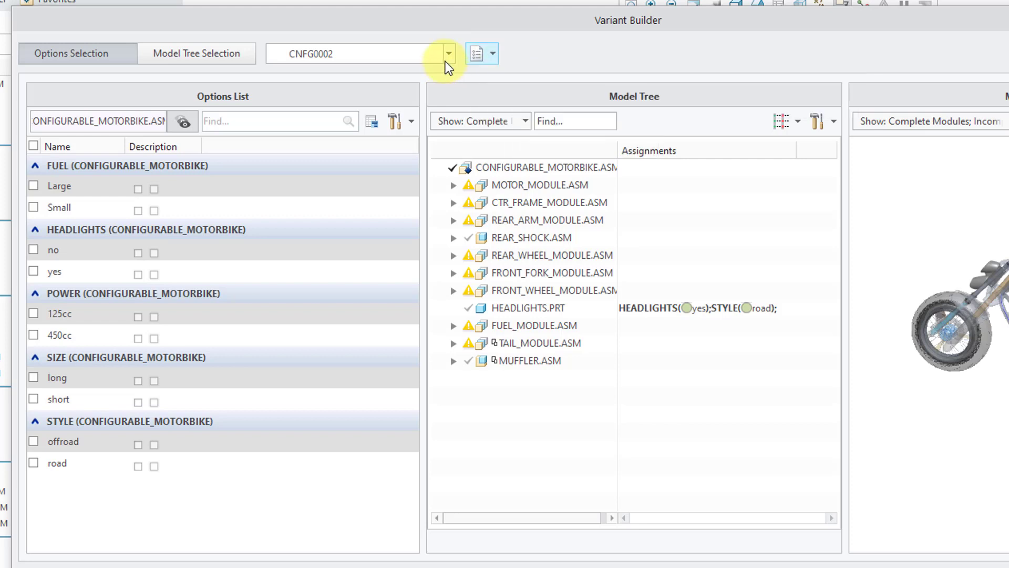
pyautogui.click(448, 54)
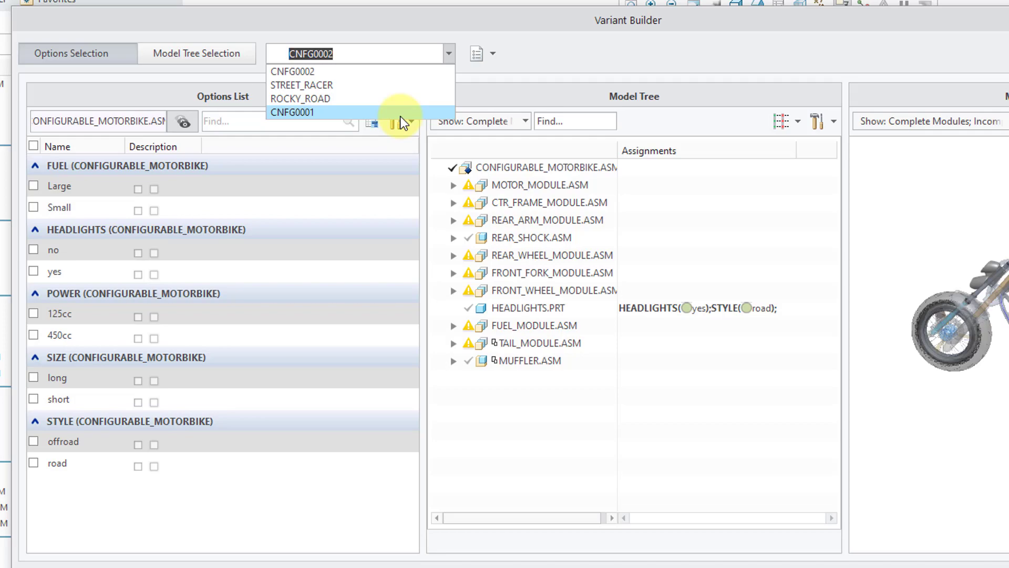
pyautogui.click(614, 67)
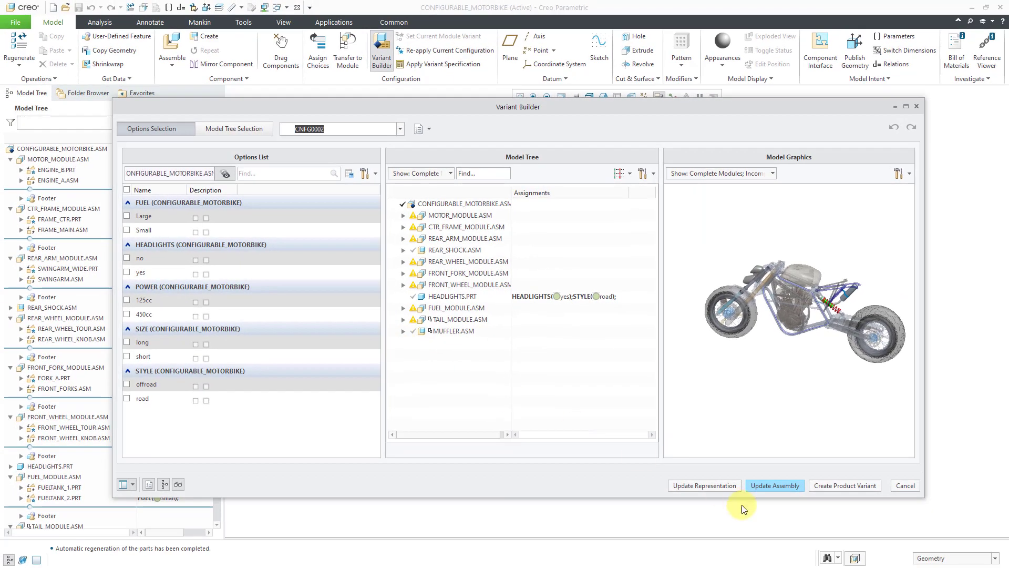
# - Update the assembly with variant CNFG0002, excluding no affected children from rerouting
pyautogui.click(770, 487)
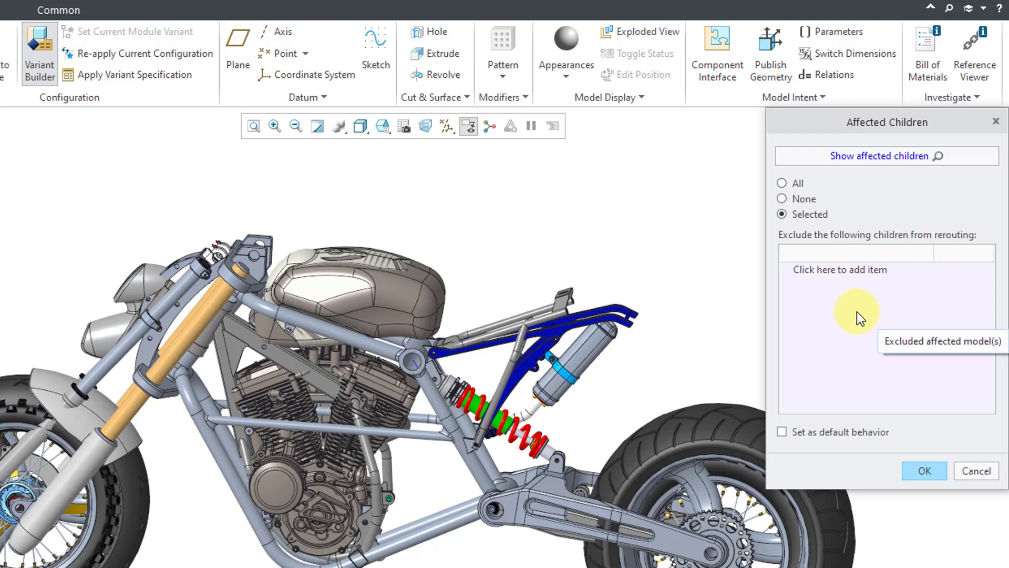
pyautogui.click(921, 471)
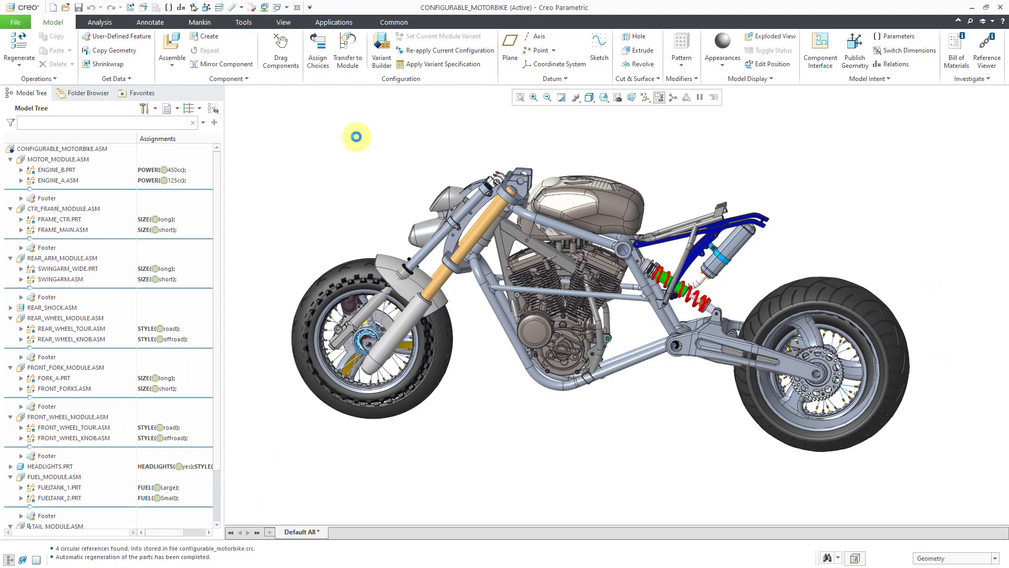
# - Reopen the Variant Builder, expand all options and load the variant spec CNFG0001
pyautogui.click(375, 57)
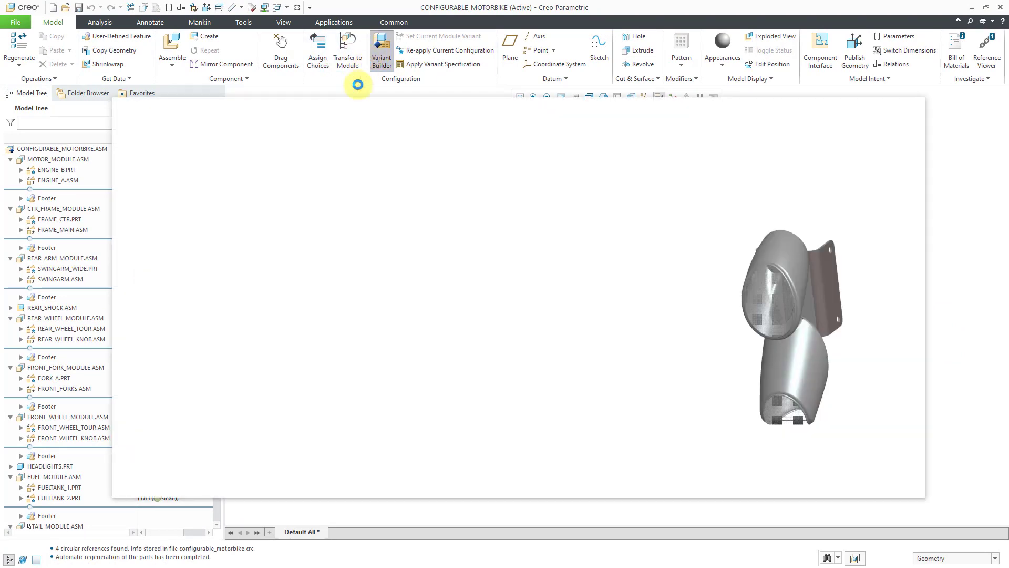
pyautogui.click(368, 175)
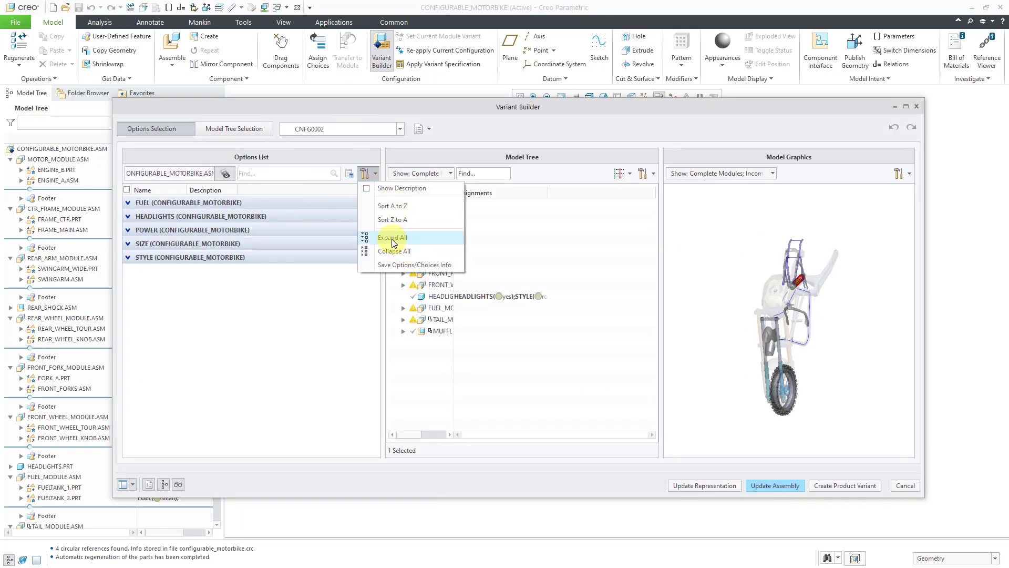
pyautogui.click(391, 239)
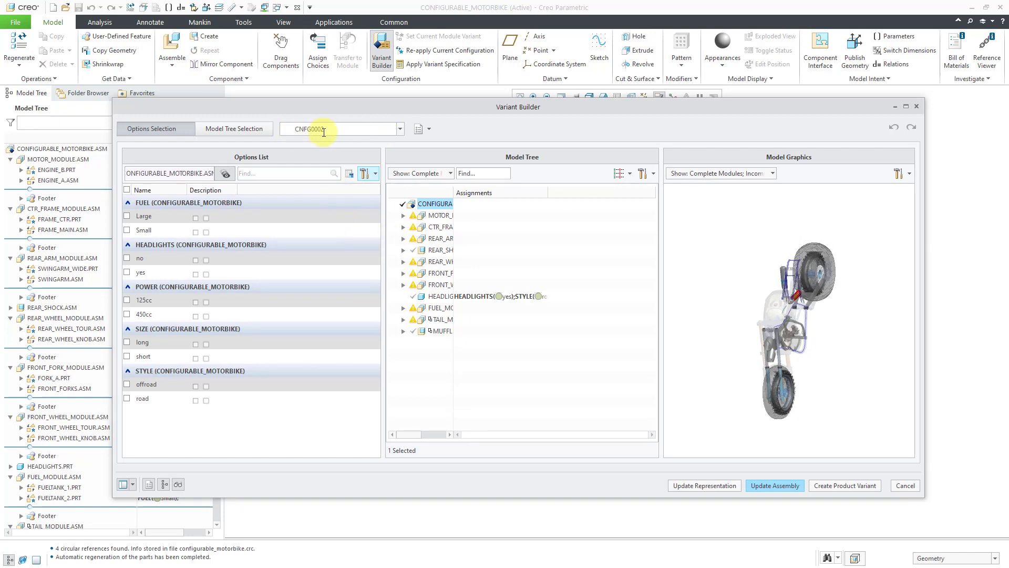
pyautogui.click(400, 128)
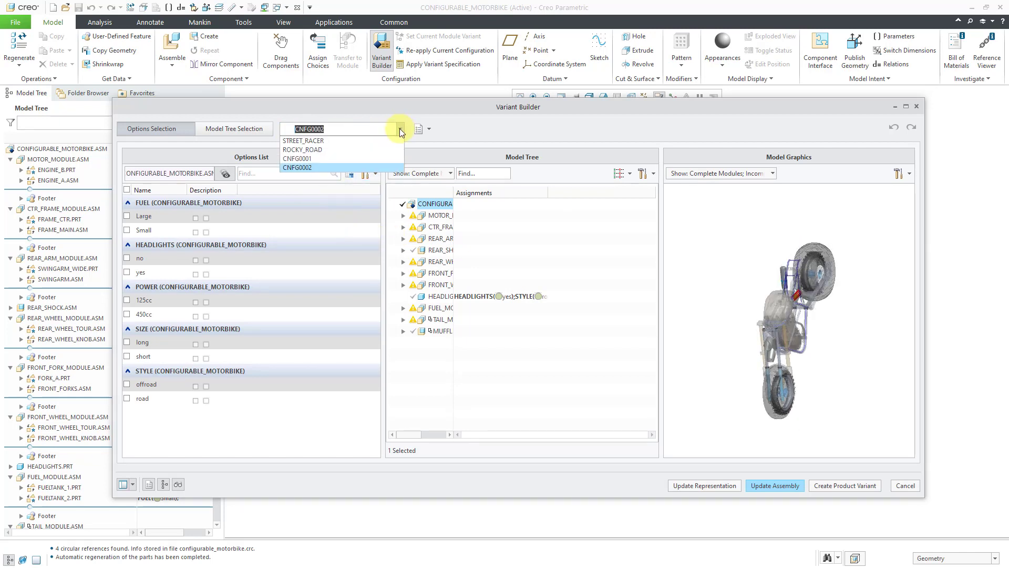
pyautogui.click(380, 159)
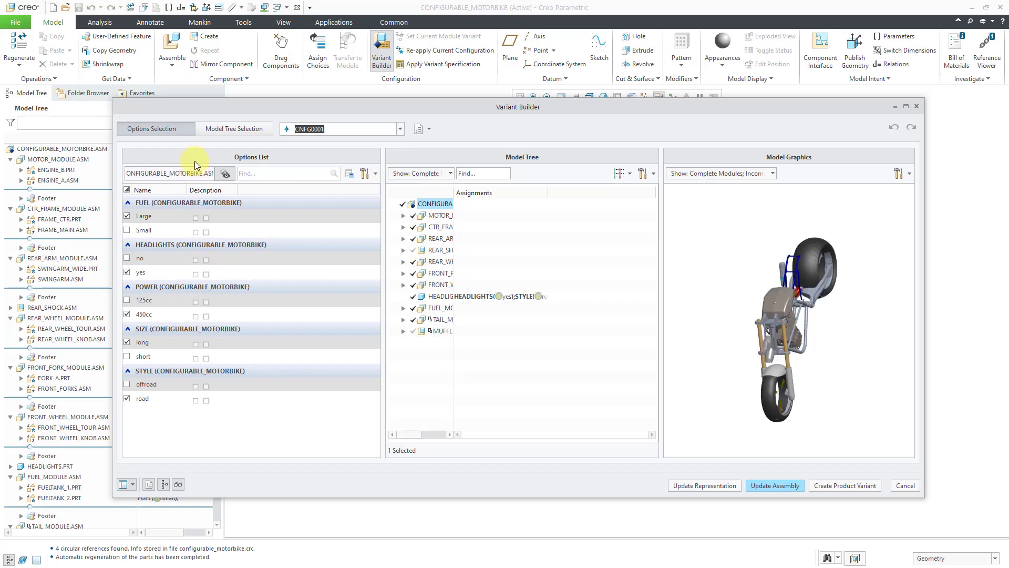
# - Update the assembly with CNFG0001 without saving the spec's changes, excluding no affected children from rerouting
pyautogui.click(767, 487)
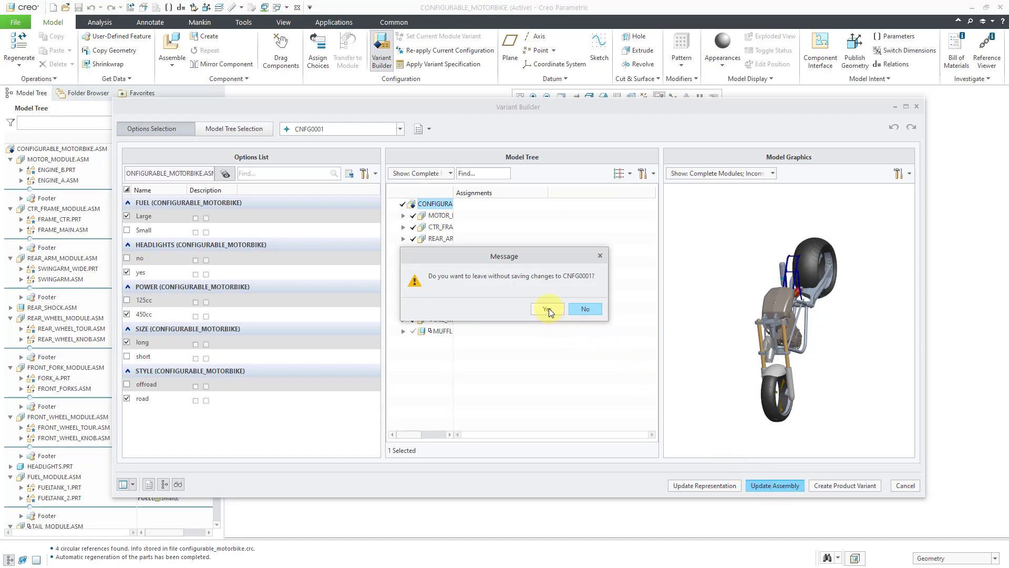
pyautogui.click(548, 308)
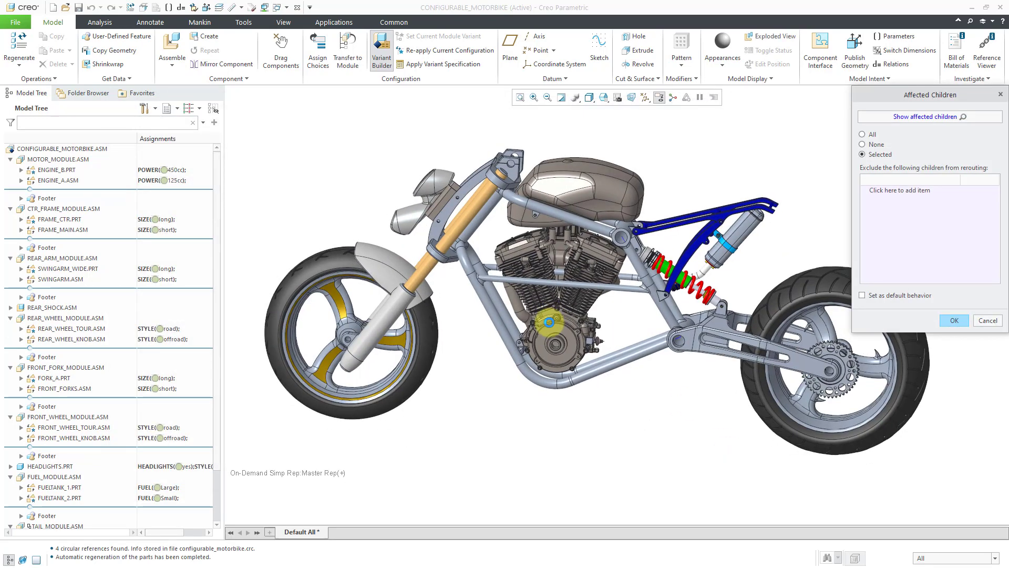
pyautogui.click(954, 320)
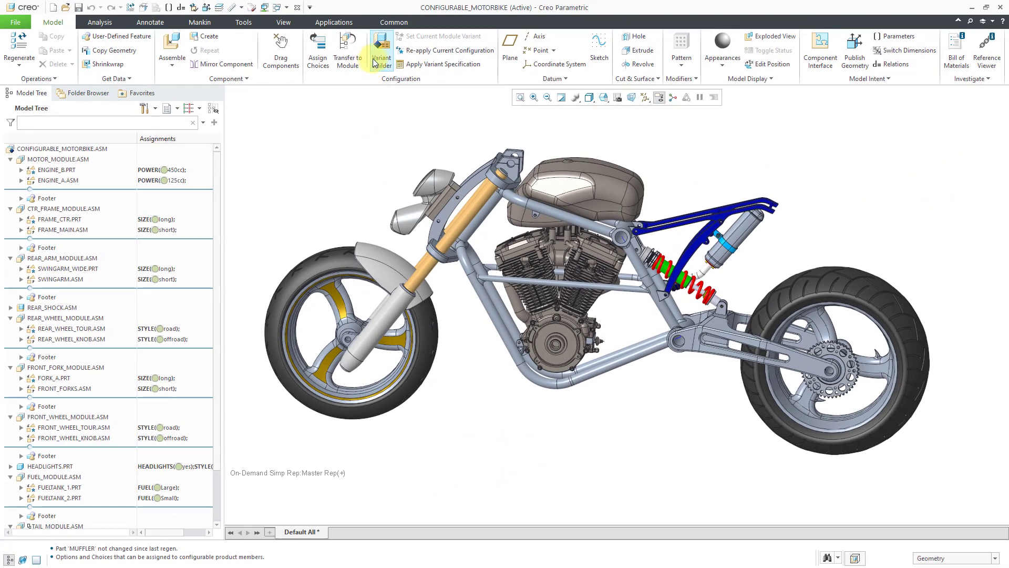
# - Start the Variant Builder again and expand every option in the options list
pyautogui.click(382, 57)
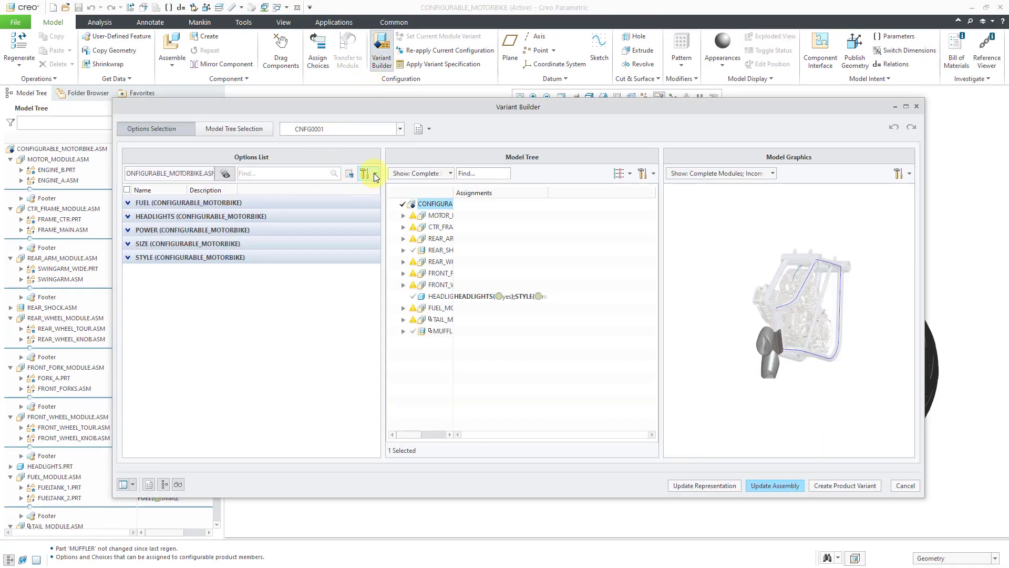
pyautogui.click(375, 174)
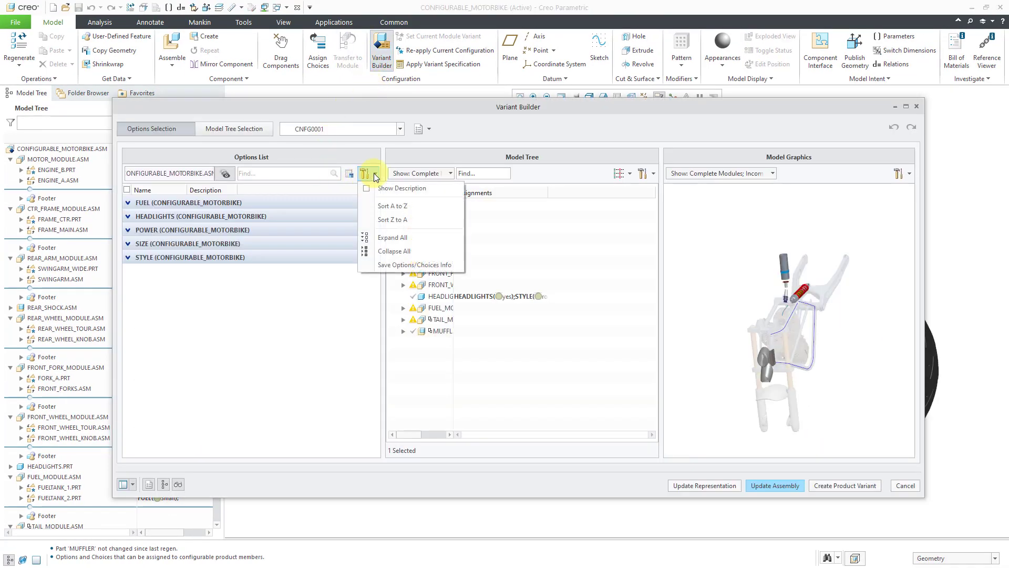
pyautogui.click(395, 238)
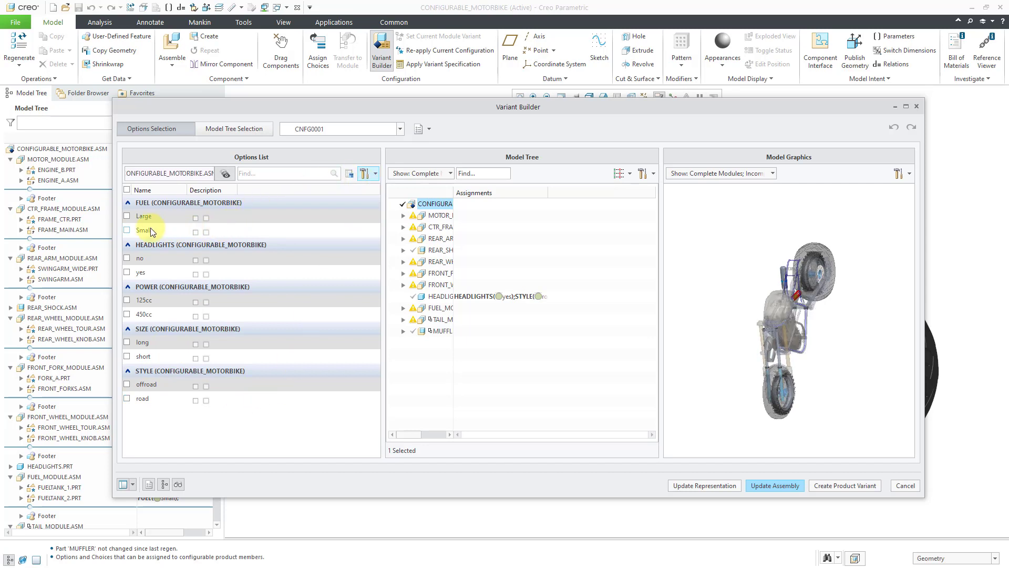
# - Select Small fuel, no headlights, 125cc power, short size and offroad style, and widen the model tree's name column
pyautogui.click(127, 231)
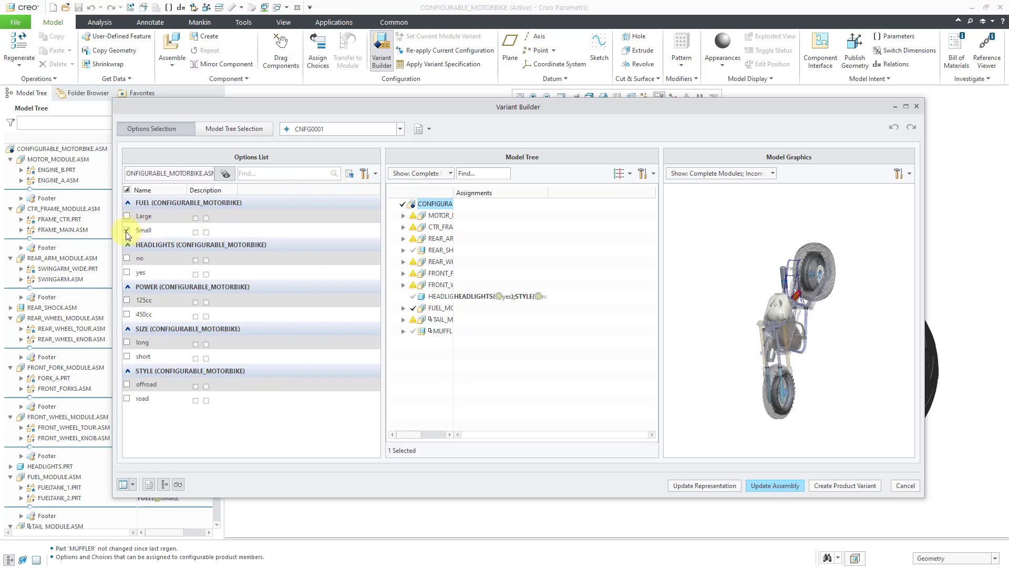
pyautogui.click(127, 258)
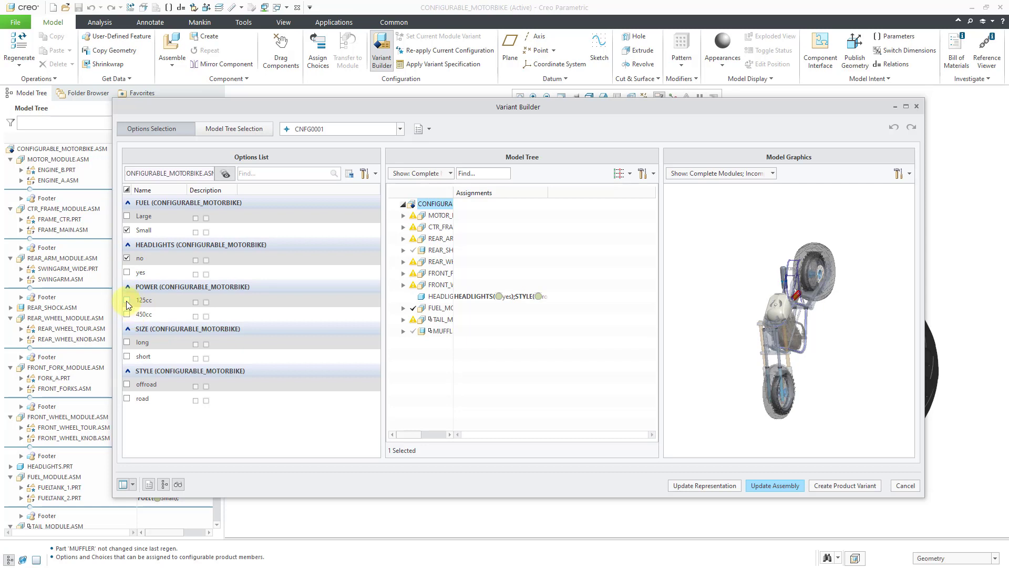
pyautogui.click(126, 302)
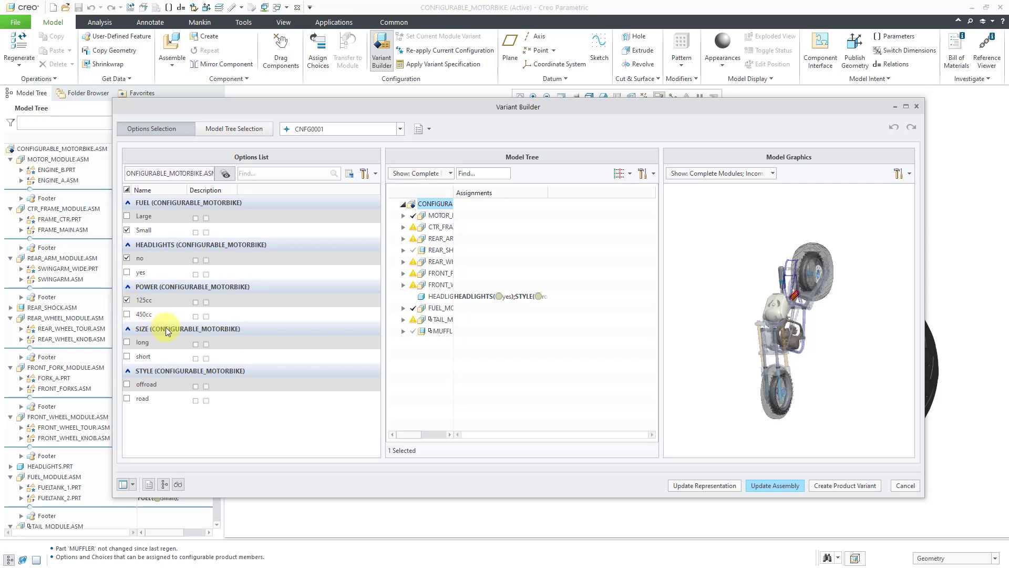
pyautogui.click(128, 357)
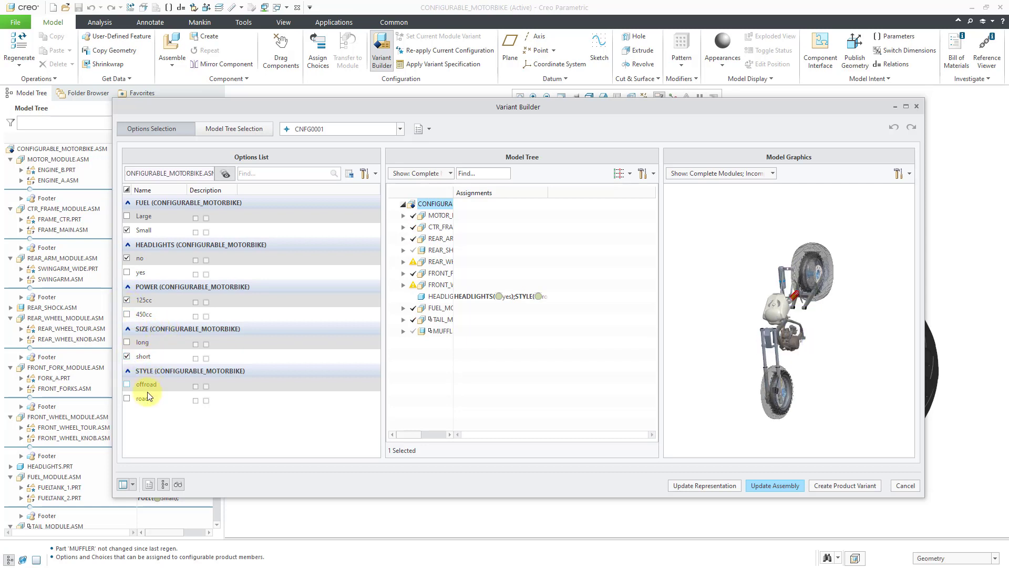
pyautogui.click(127, 383)
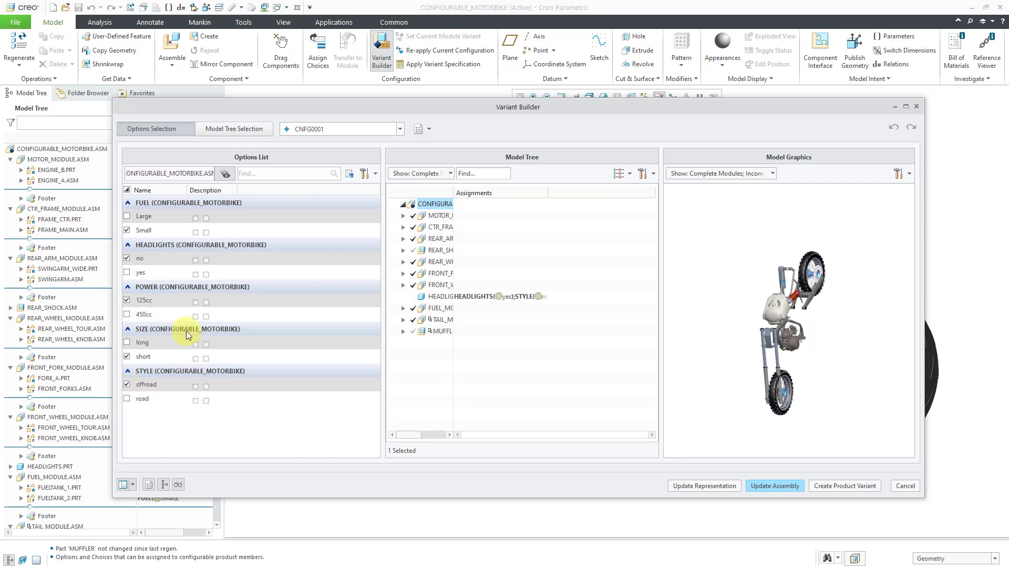
pyautogui.moveTo(455, 190); pyautogui.dragTo(525, 191)
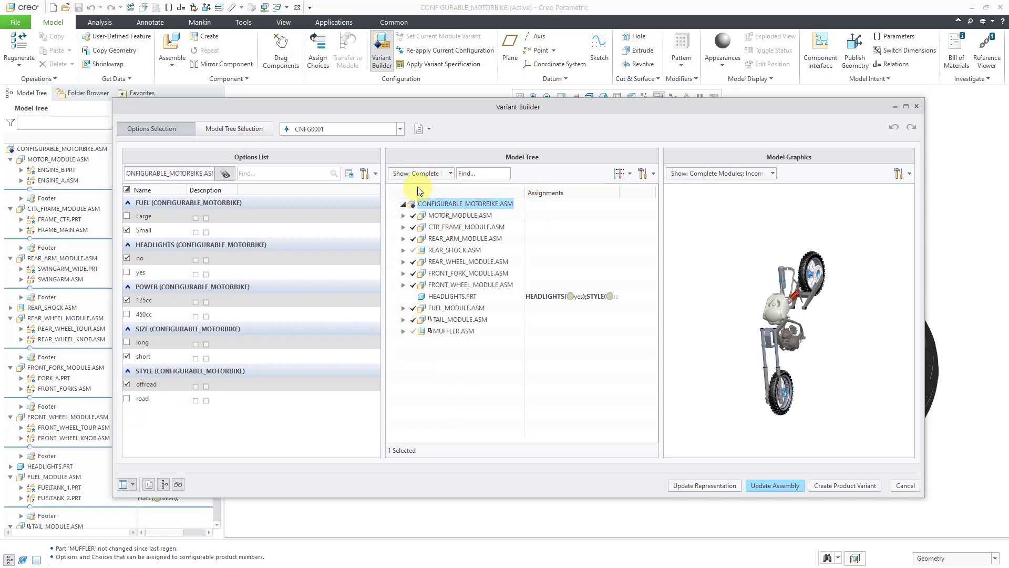
# - Save the current variant spec CNFG0001 to the assembly
pyautogui.click(402, 131)
pyautogui.click(402, 131)
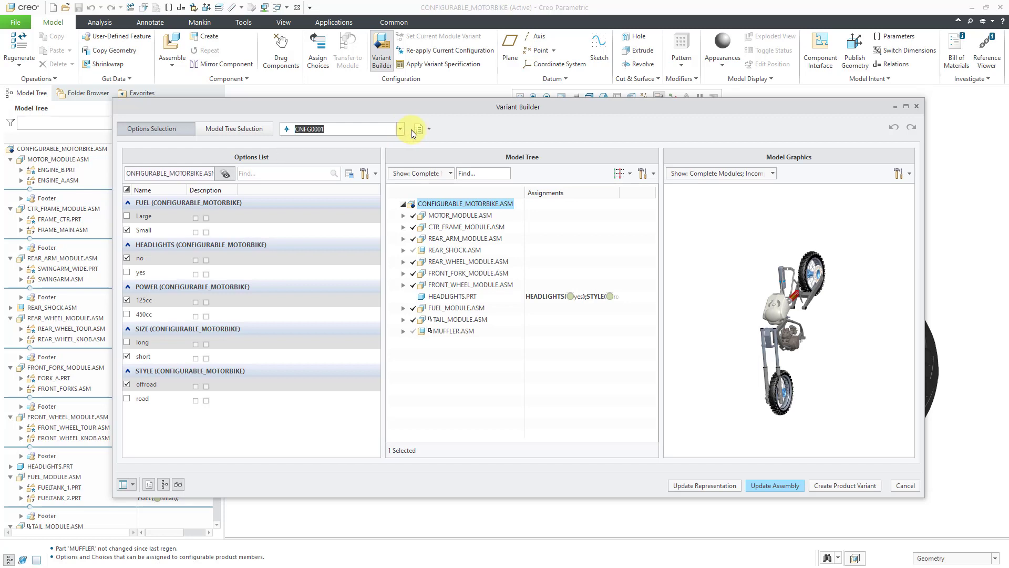
pyautogui.click(427, 128)
pyautogui.moveTo(450, 161)
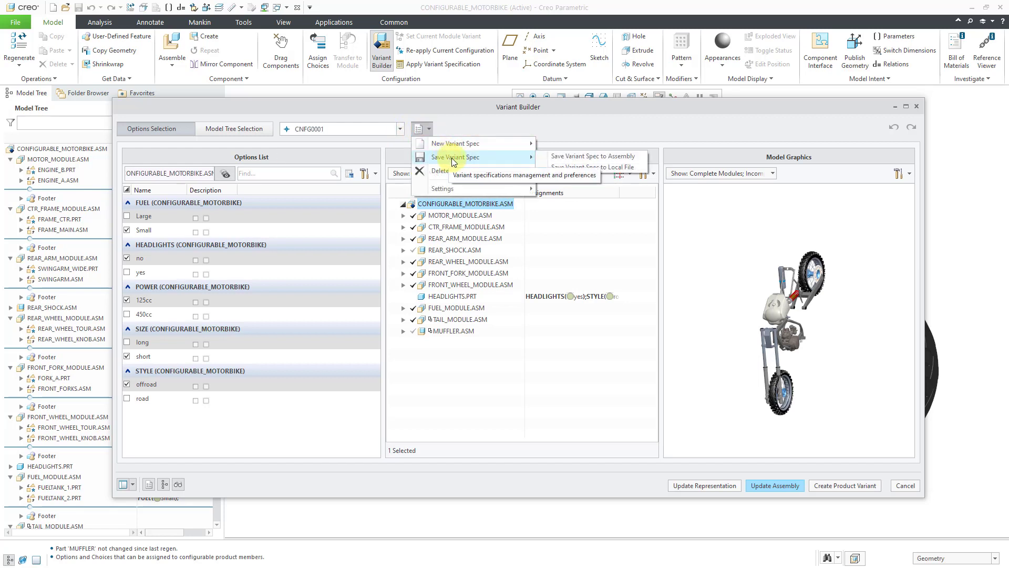
pyautogui.click(579, 157)
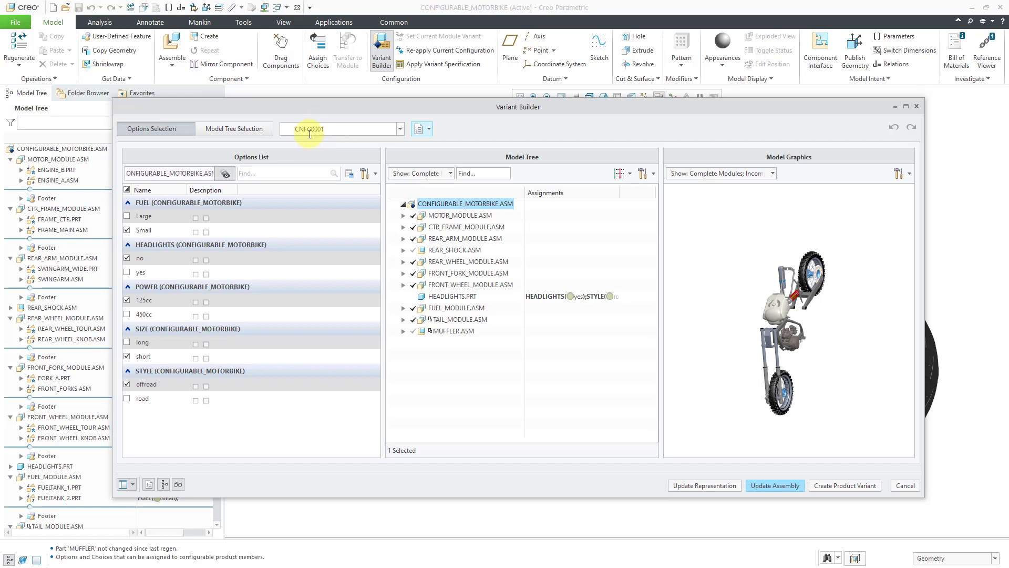
# - Rename the variant spec as SMALL and save it
pyautogui.doubleClick(340, 127)
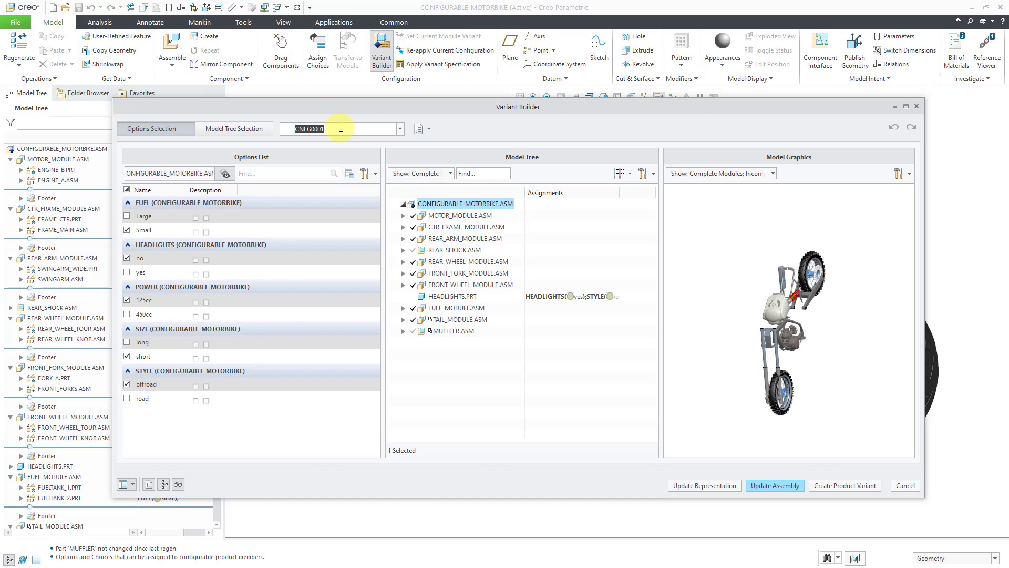
pyautogui.write('SMALL')
pyautogui.click(429, 129)
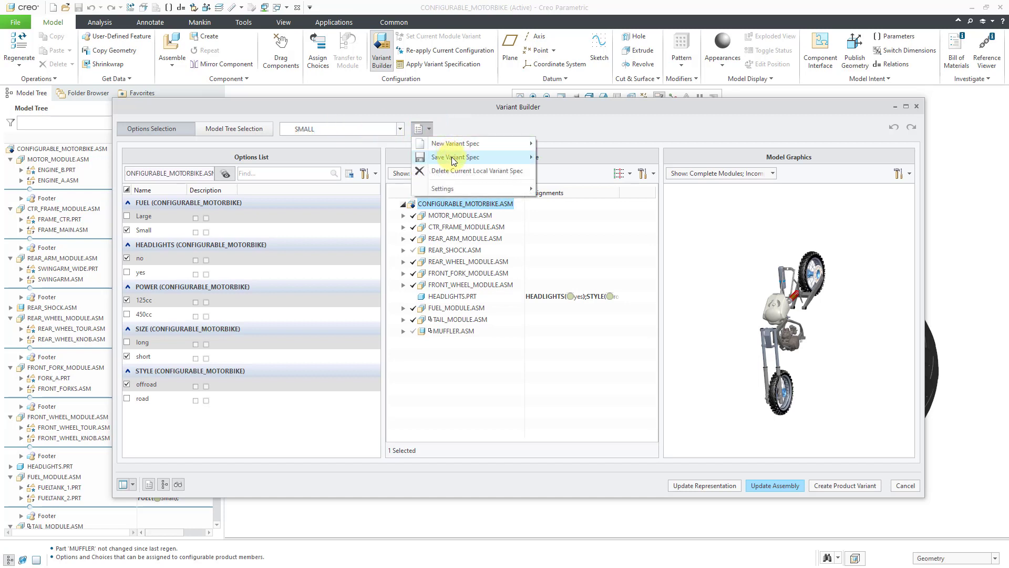
pyautogui.moveTo(452, 157)
pyautogui.click(568, 165)
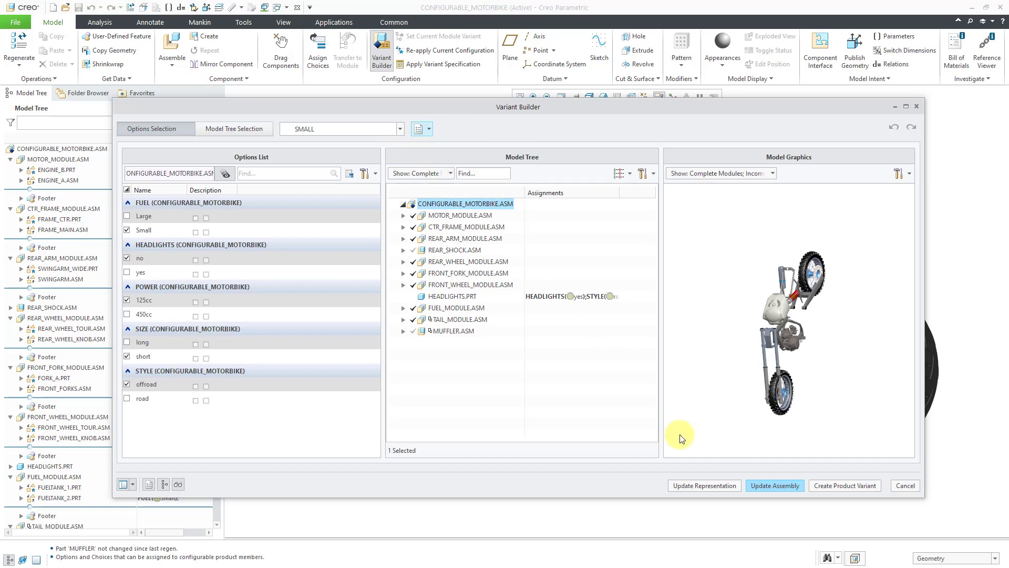
# - Update the representation with the SMALL variant and re-apply the current configuration, excluding no affected children from rerouting
pyautogui.click(702, 486)
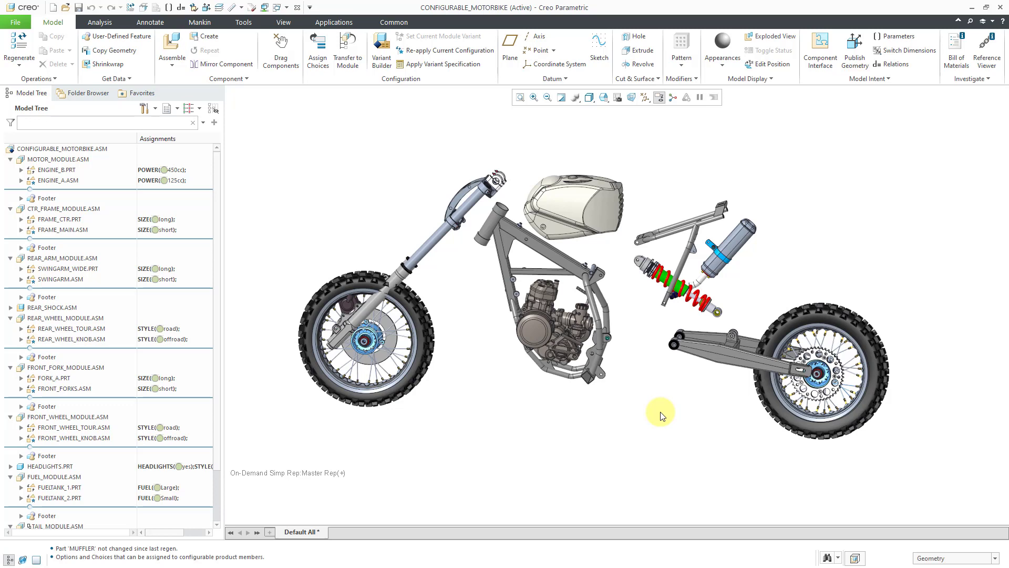
pyautogui.click(438, 54)
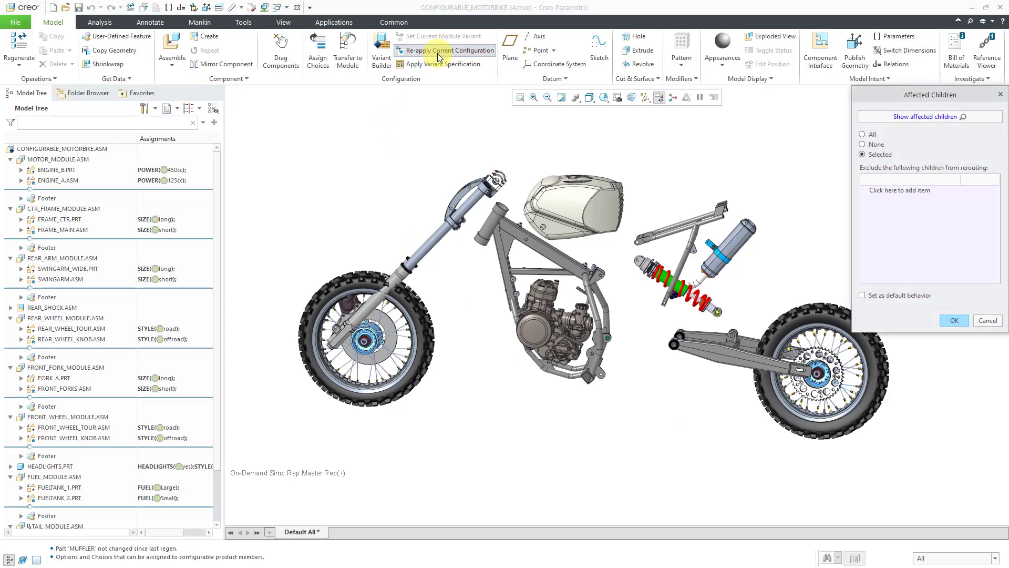
pyautogui.click(952, 323)
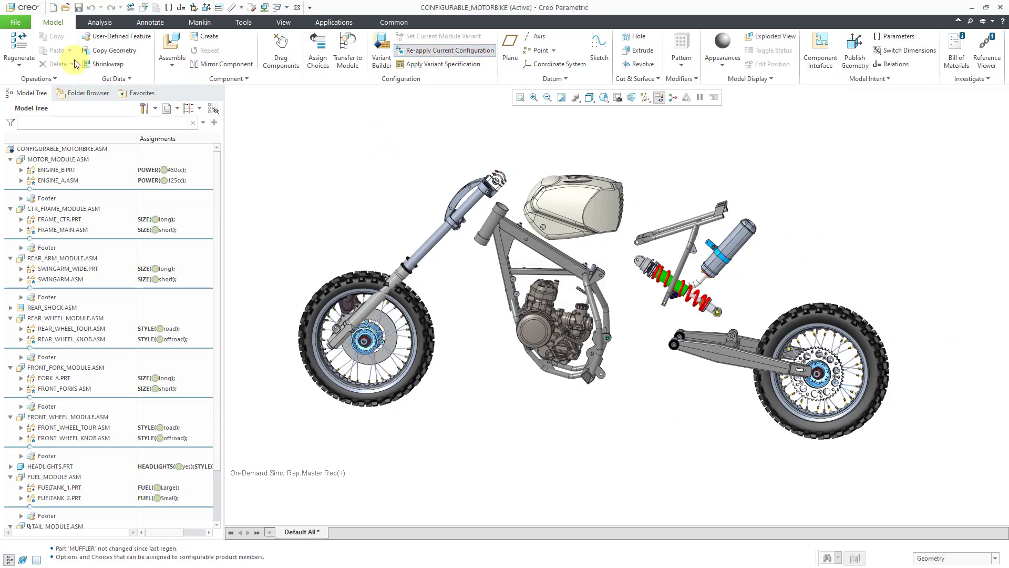
# - Regenerate the motorbike assembly with the SMALL variant's components
pyautogui.click(19, 44)
pyautogui.click(345, 158)
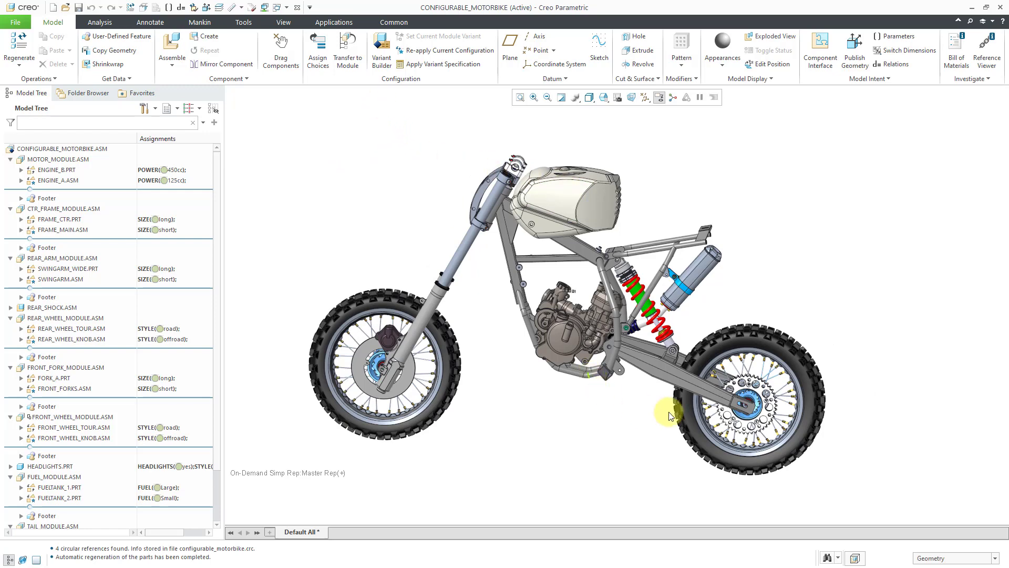
pyautogui.moveTo(685, 326); pyautogui.dragTo(636, 322, button='middle')
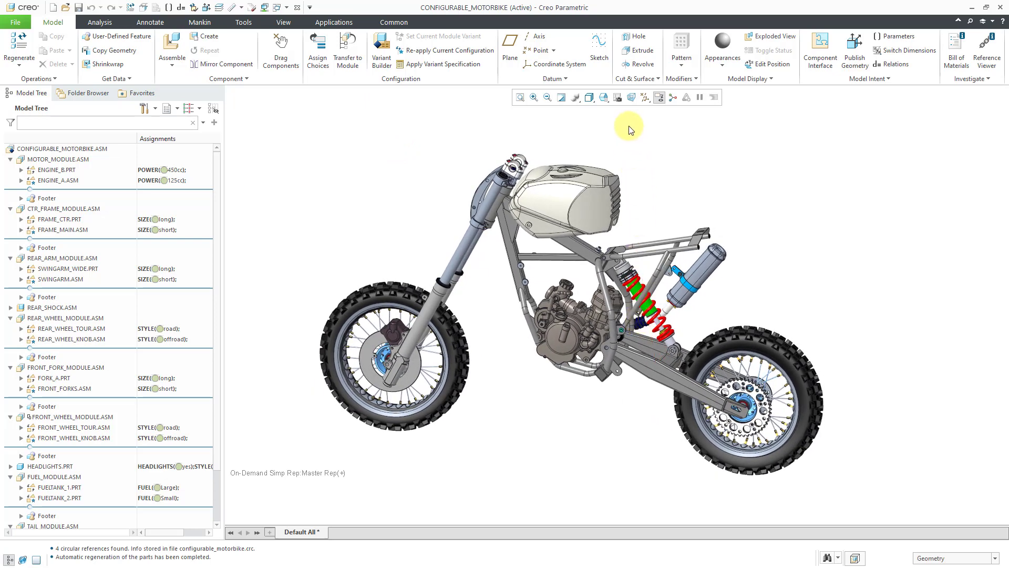
# - Reactivate the Master Rep simplified representation, discarding the unsaved modifications to the active representation
pyautogui.click(617, 97)
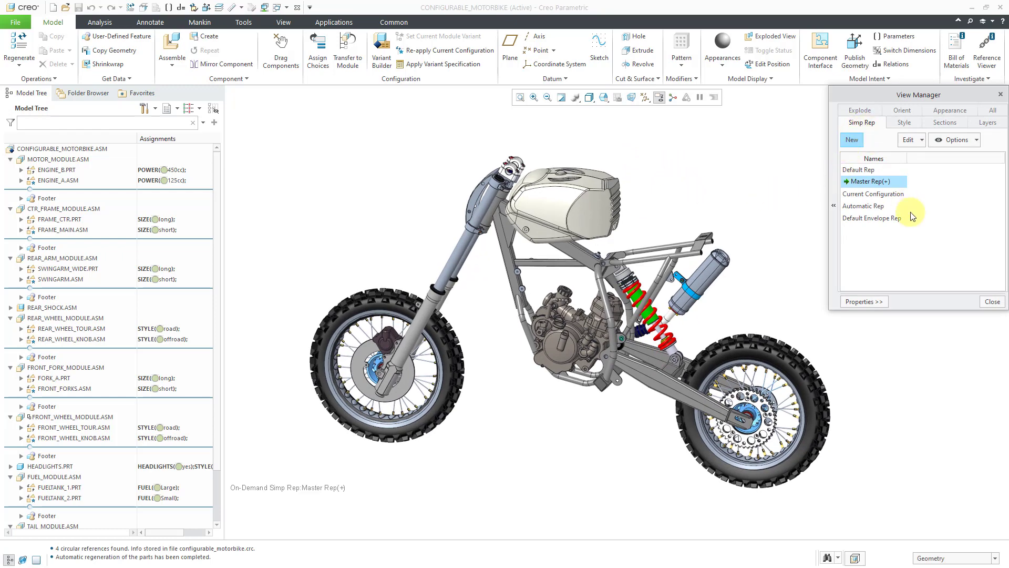
pyautogui.doubleClick(870, 181)
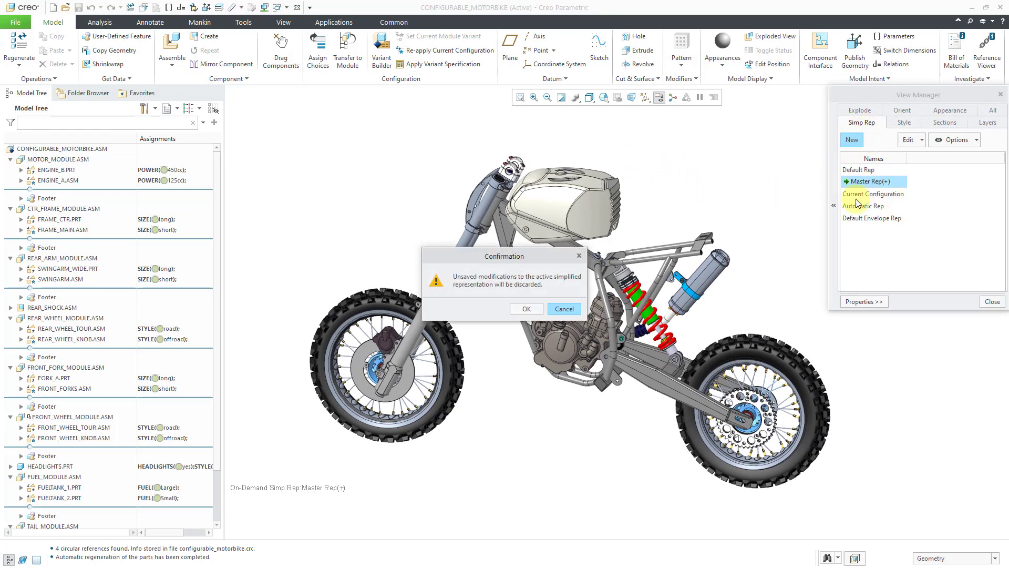
pyautogui.press('Return')
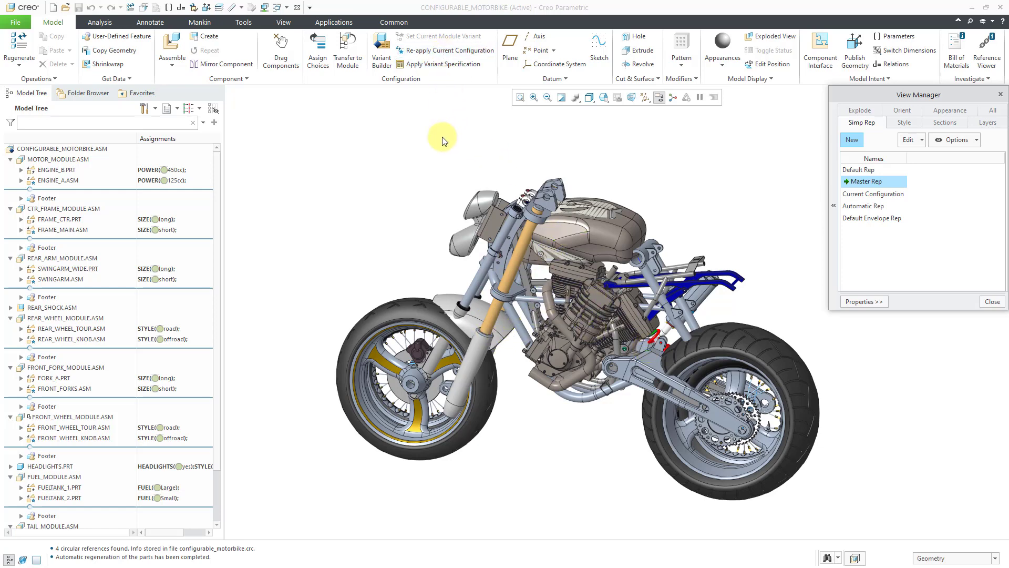
pyautogui.click(993, 304)
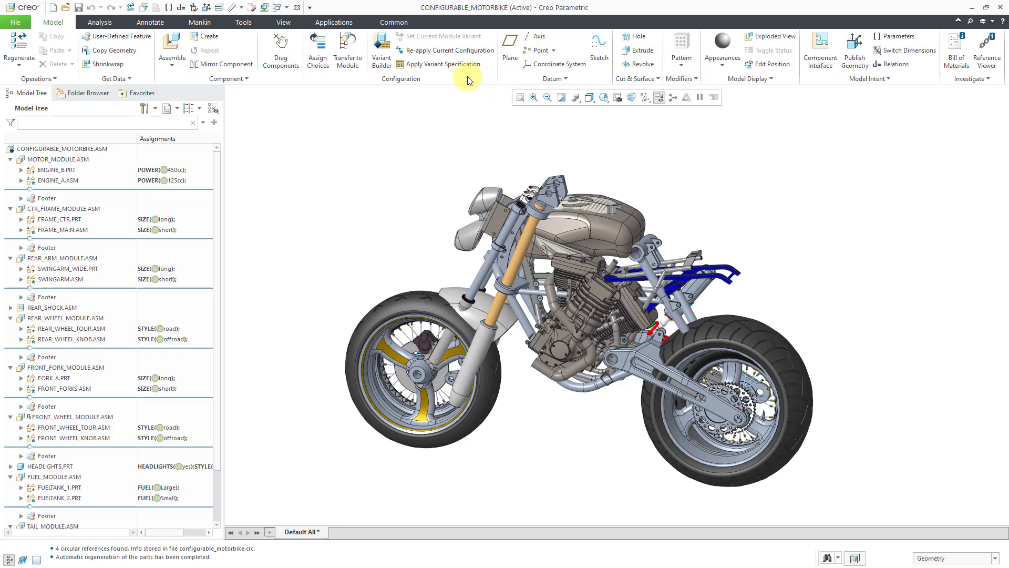
# - Load the STREET_RACER variant spec in the Variant Builder, expand all options and widen the model tree's name column
pyautogui.click(390, 58)
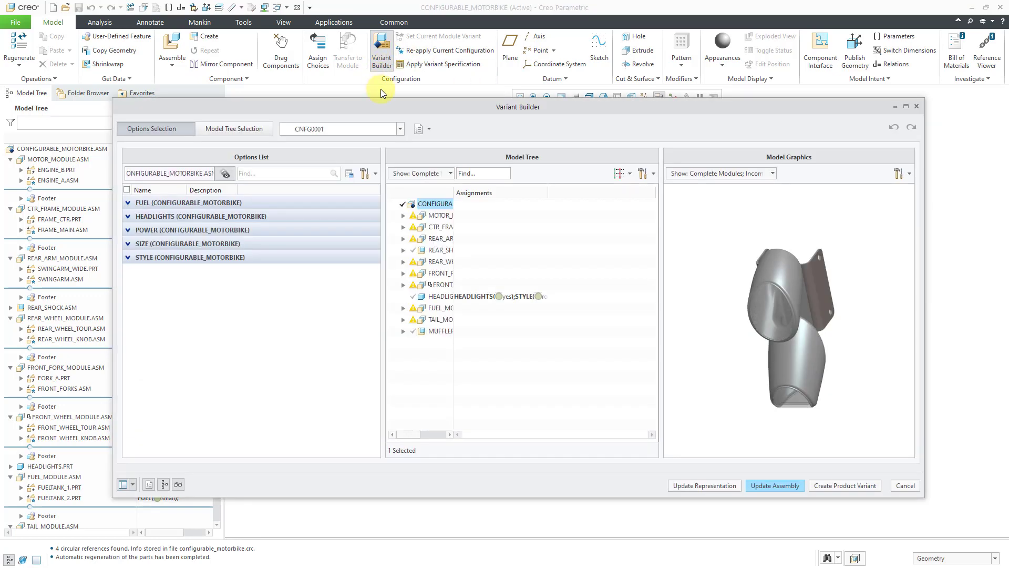
pyautogui.click(400, 130)
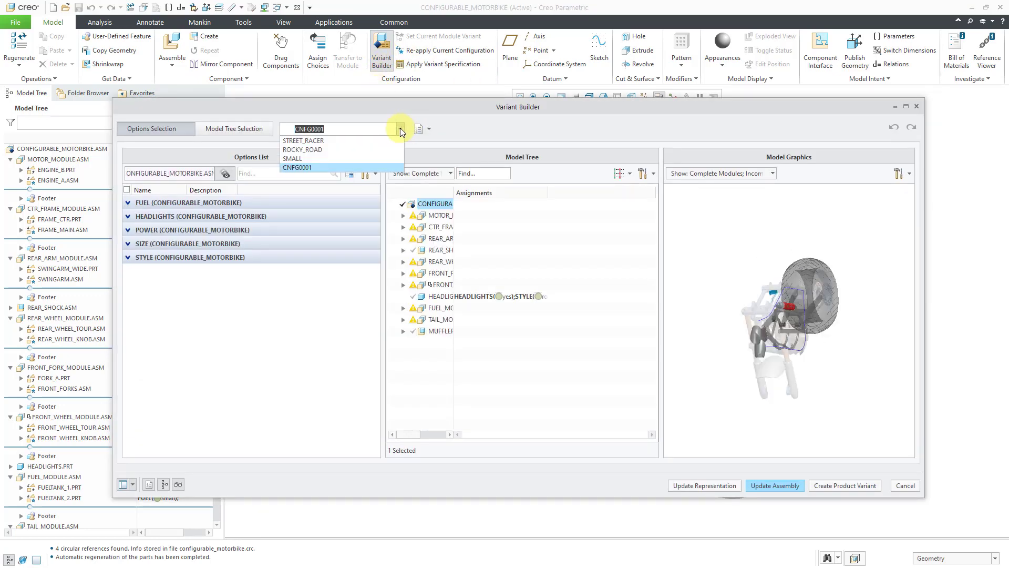
pyautogui.click(315, 141)
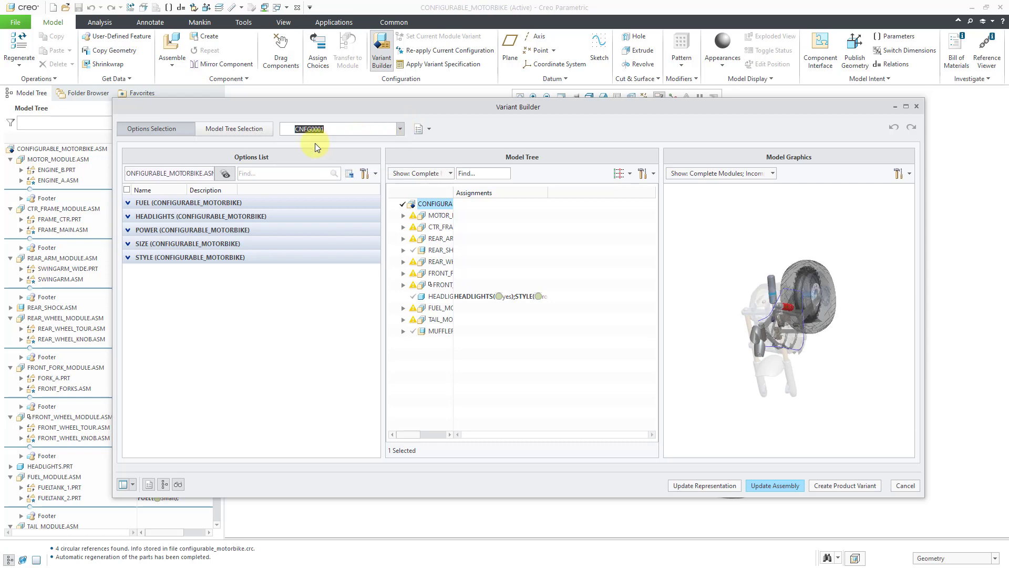
pyautogui.click(372, 173)
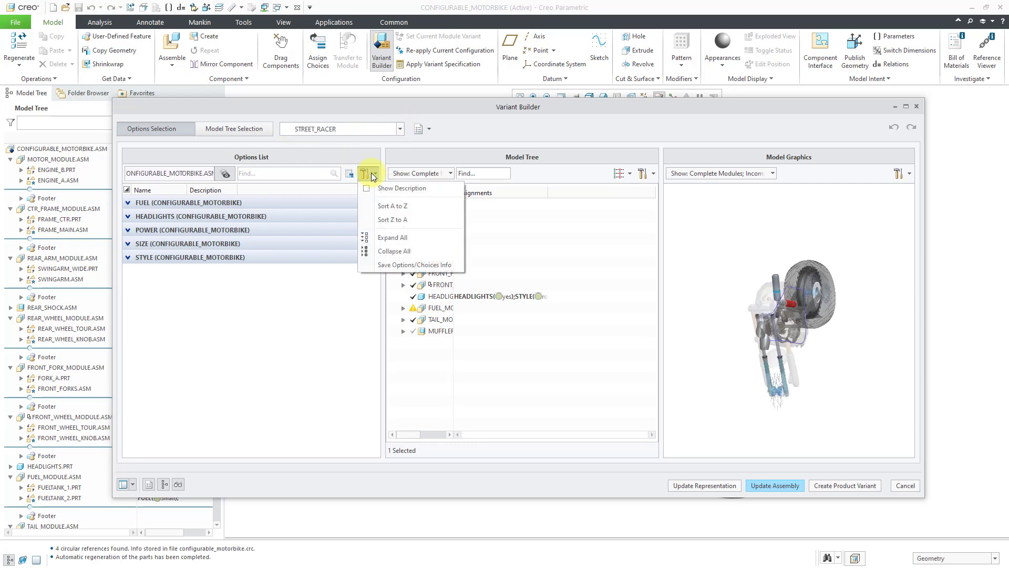
pyautogui.click(409, 241)
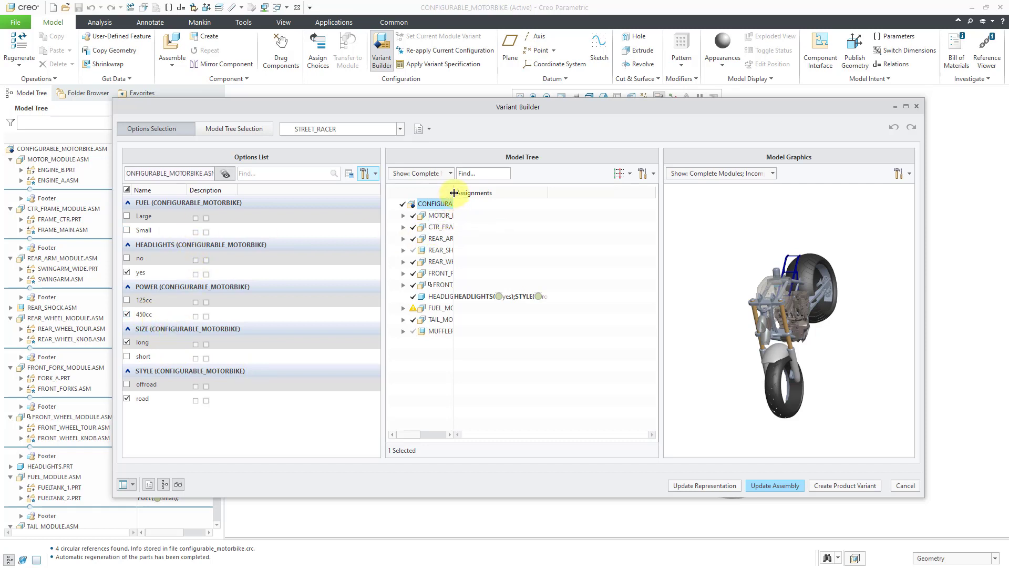
pyautogui.moveTo(453, 192); pyautogui.dragTo(530, 191)
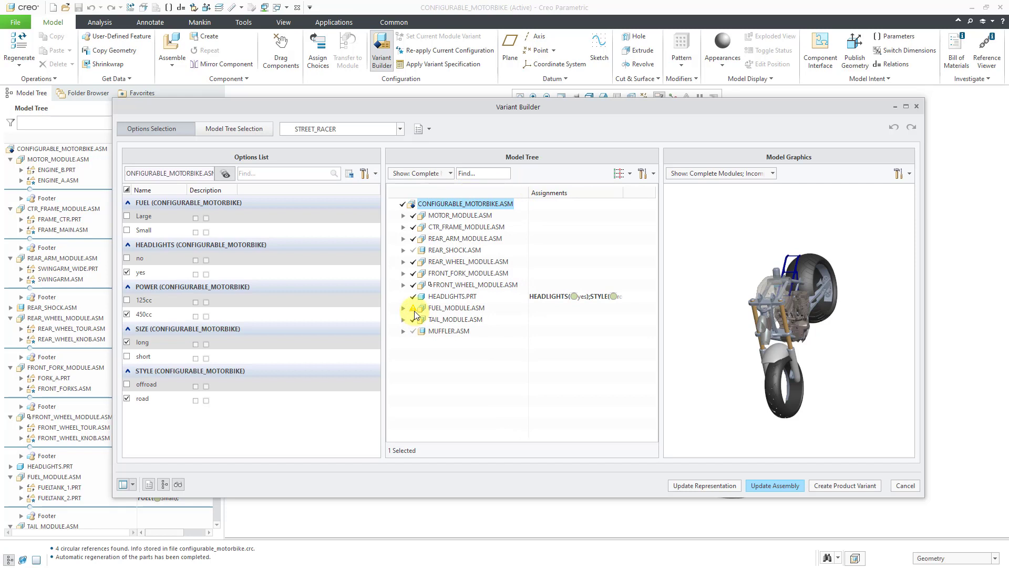
# - Add the Small fuel choice to STREET_RACER and save the variant spec to the assembly
pyautogui.click(127, 230)
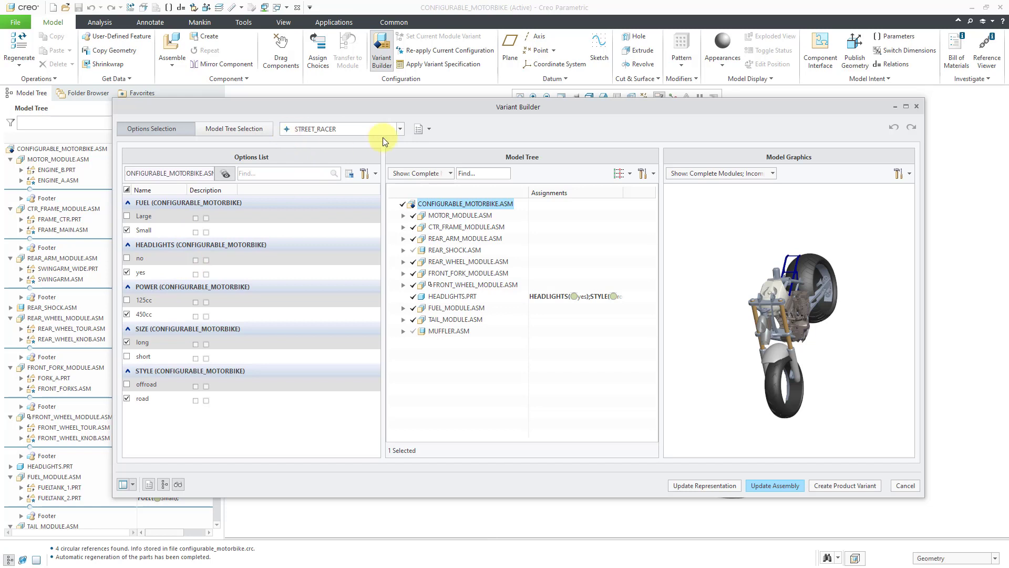
pyautogui.click(426, 131)
pyautogui.moveTo(473, 157)
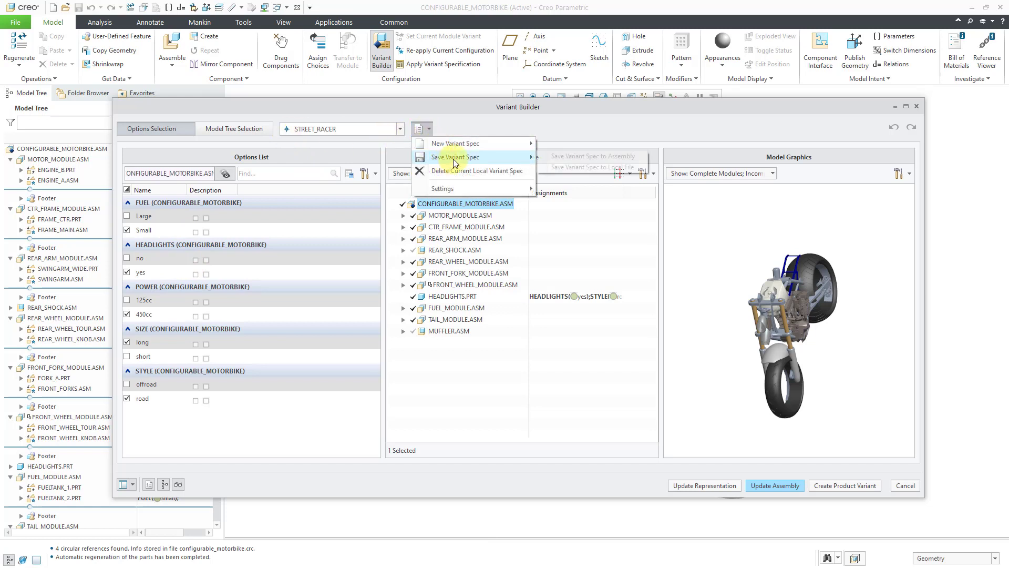
pyautogui.click(576, 157)
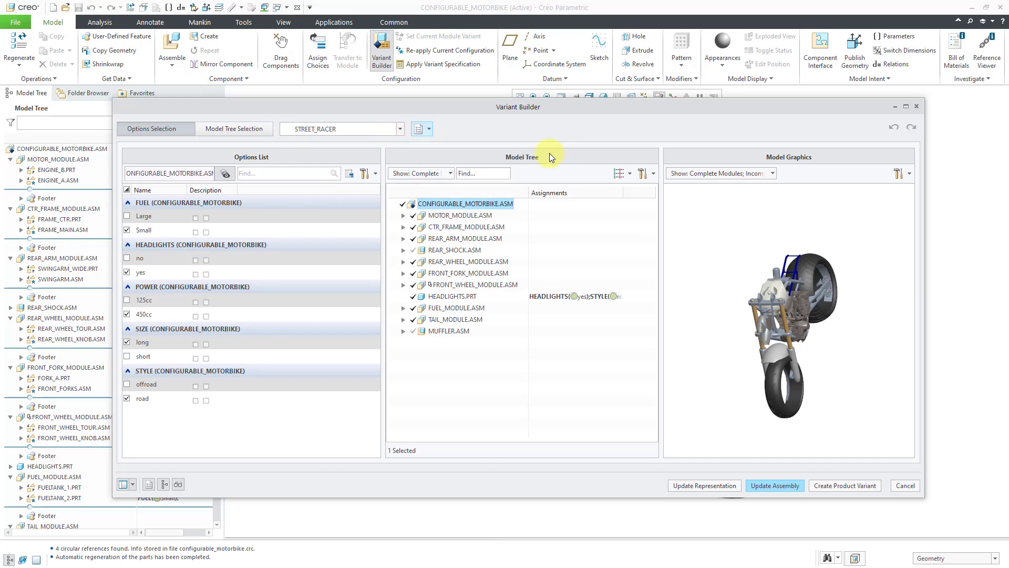
# - Update the assembly with the STREET_RACER variant, accepting the default affected-children settings, and regenerate the model
pyautogui.click(778, 485)
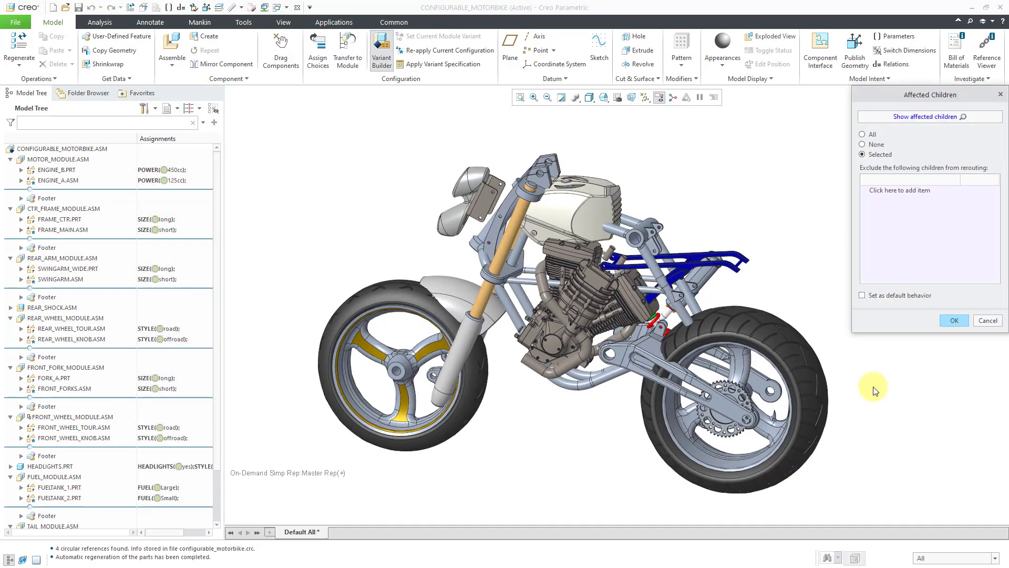
pyautogui.click(952, 320)
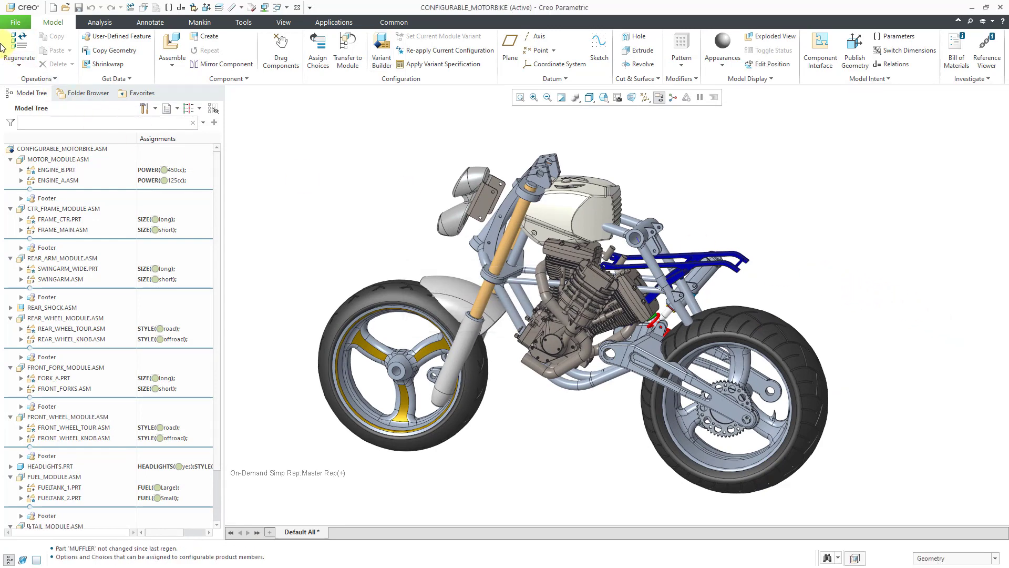
pyautogui.click(19, 44)
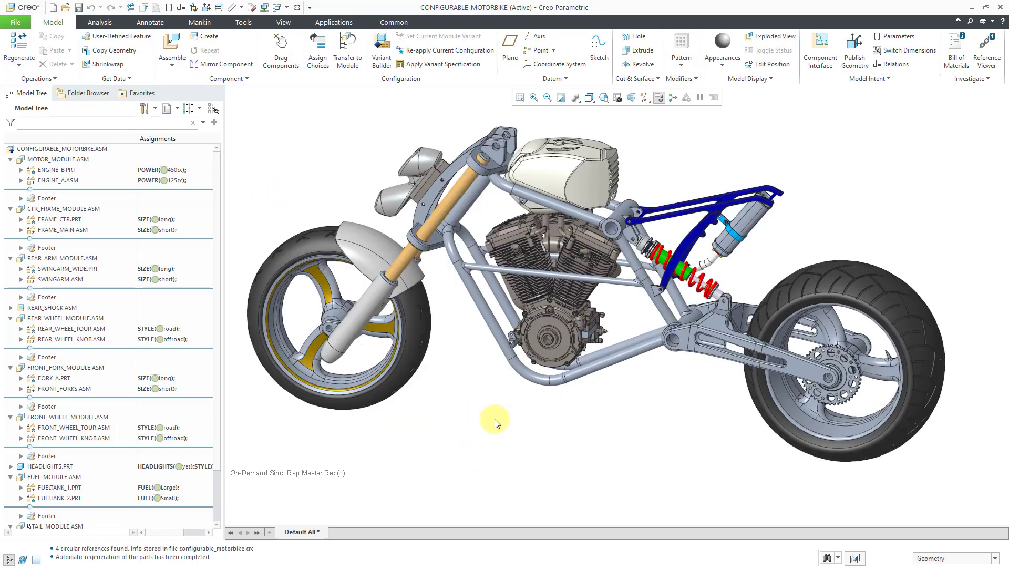
pyautogui.moveTo(485, 405)
pyautogui.mouseDown(button='middle')
pyautogui.moveTo(532, 399)
pyautogui.moveTo(491, 397)
pyautogui.moveTo(484, 408)
pyautogui.mouseUp(button='middle')
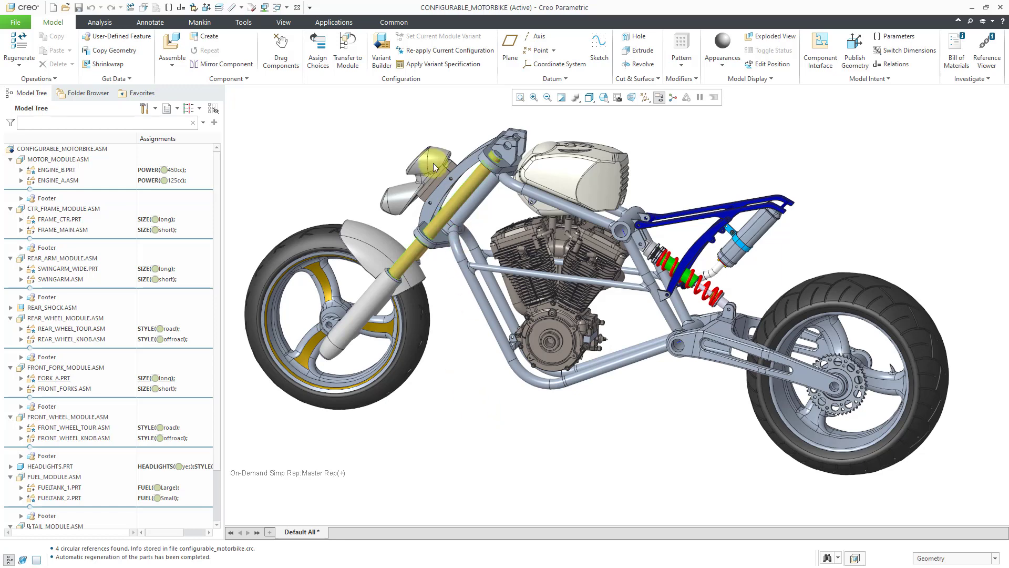
# - Configure a new variant with Large fuel, no headlights, 450cc power, short size and road style, and fit the model tree's name column
pyautogui.click(382, 51)
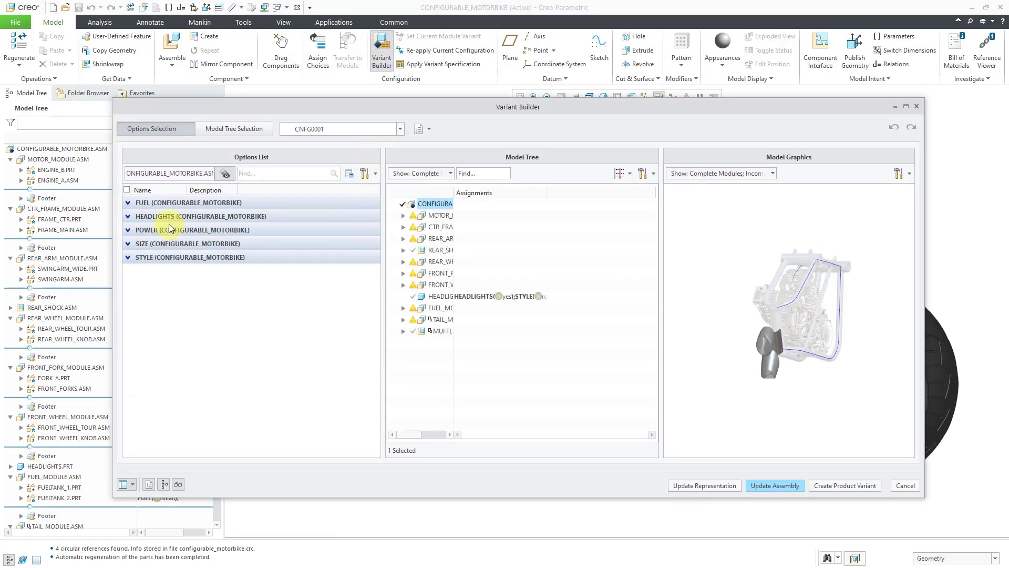
pyautogui.click(375, 174)
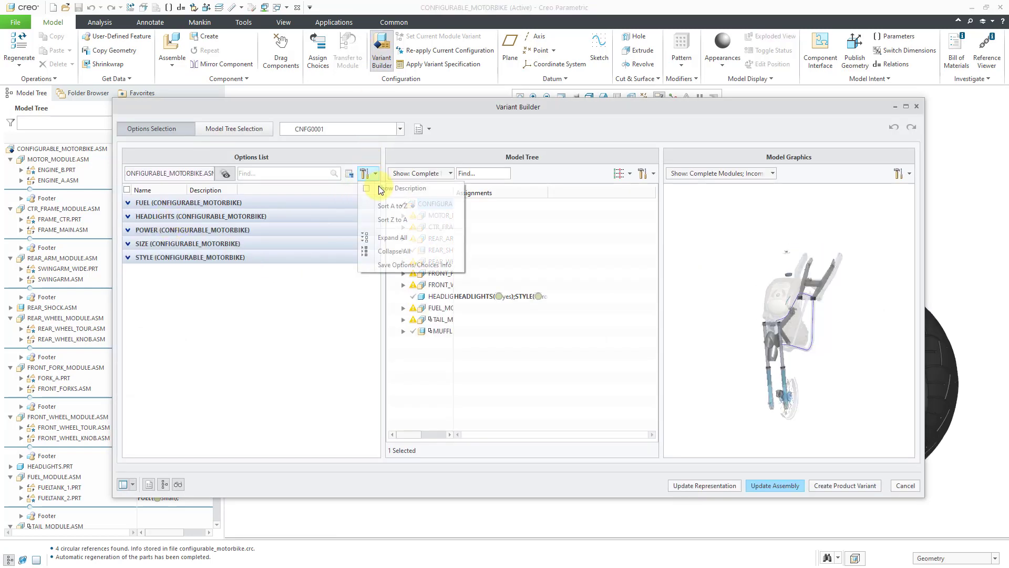
pyautogui.click(385, 239)
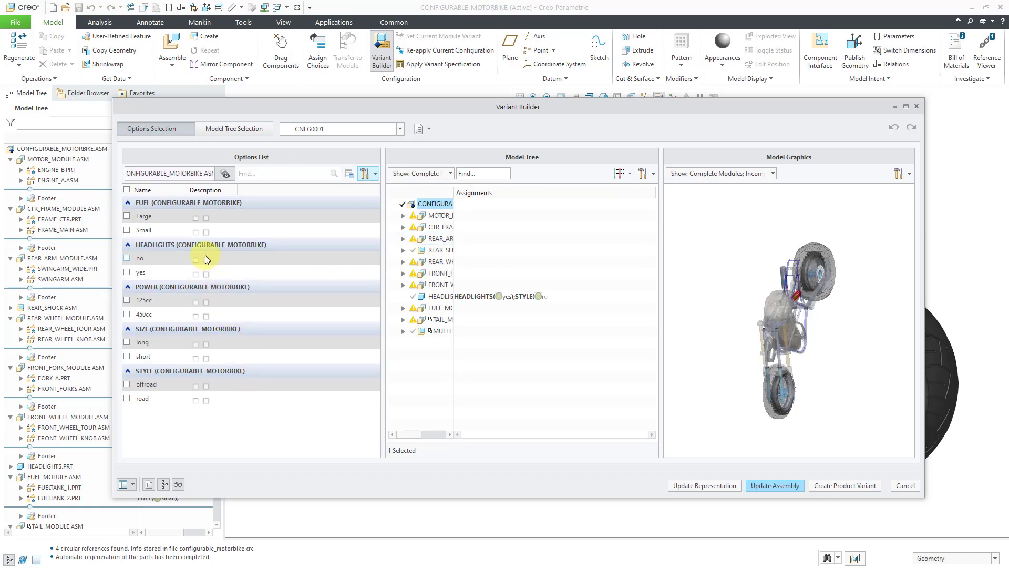
pyautogui.click(127, 216)
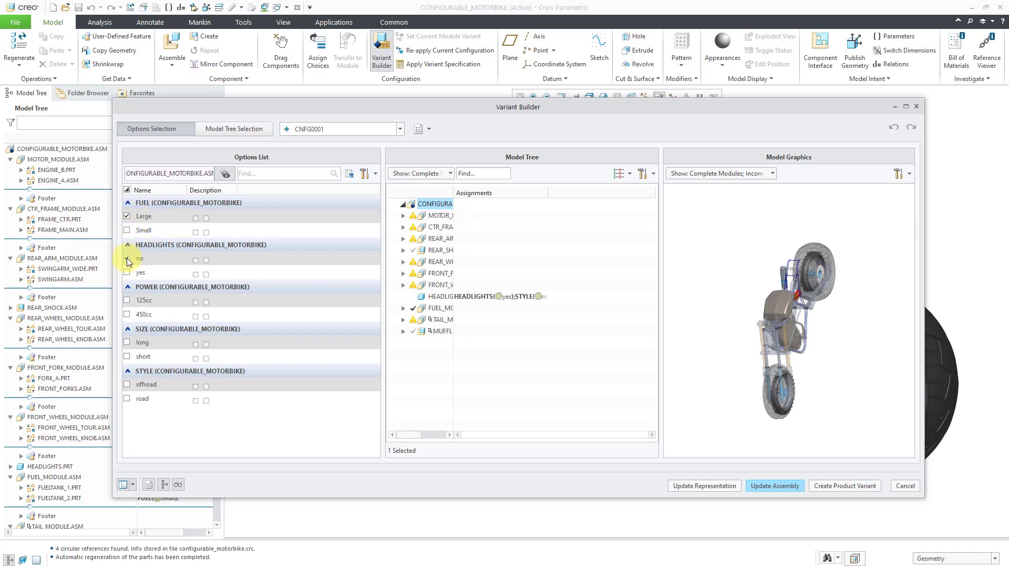
pyautogui.click(127, 315)
pyautogui.click(127, 357)
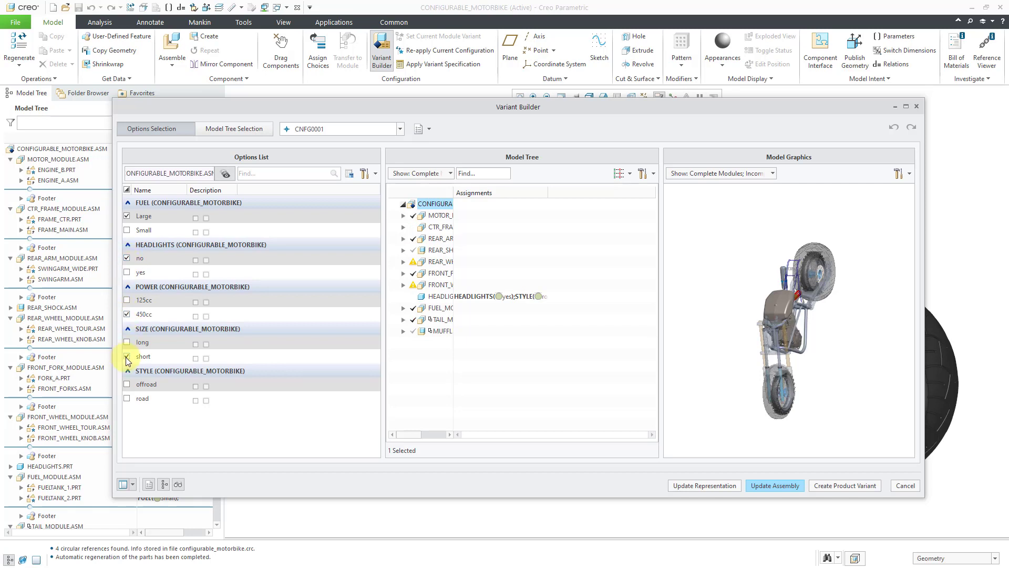
pyautogui.click(127, 399)
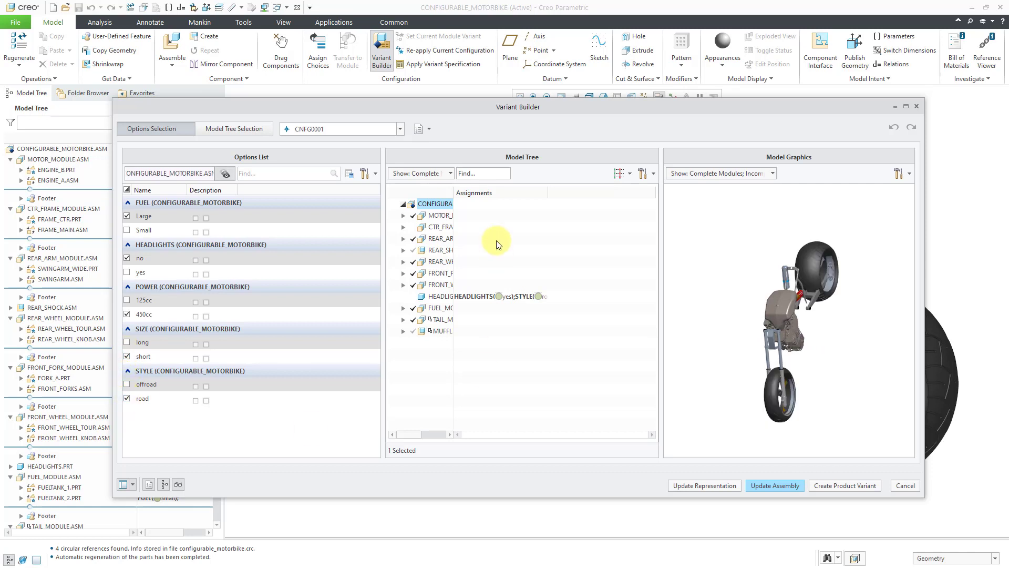
pyautogui.doubleClick(454, 193)
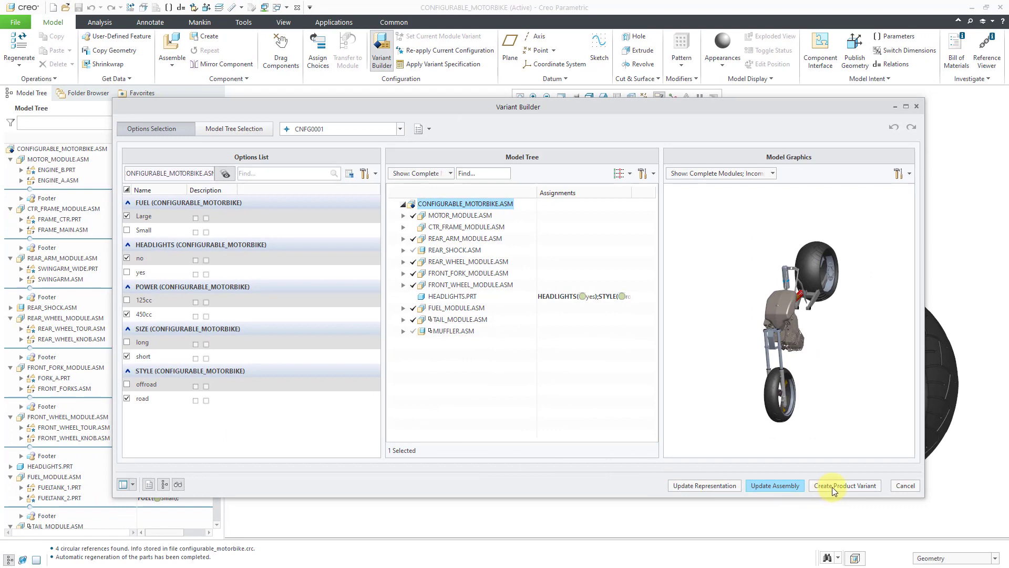
# - Start creating a product variant without saving CNFG0001 and name it CONFIGURABLE_MOTORBIKE_A01
pyautogui.click(834, 485)
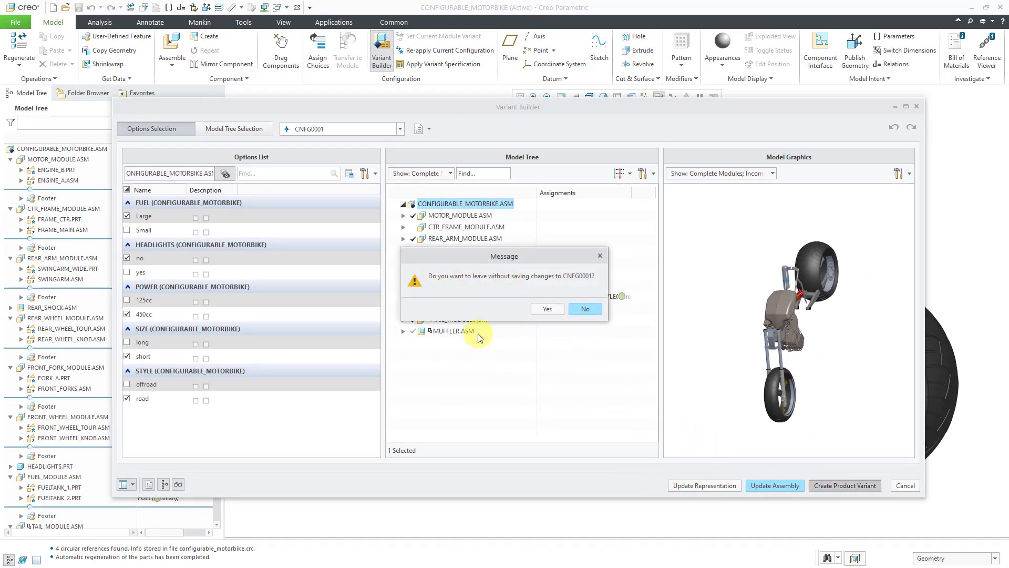
pyautogui.click(548, 310)
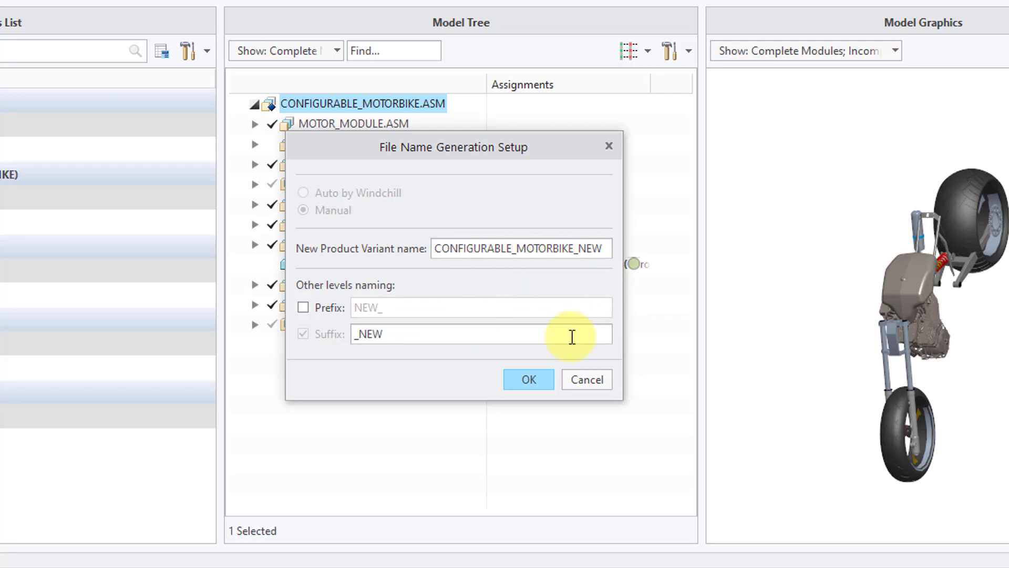
pyautogui.press('BackSpace')
pyautogui.press('BackSpace')
pyautogui.press('BackSpace')
pyautogui.write('A01')
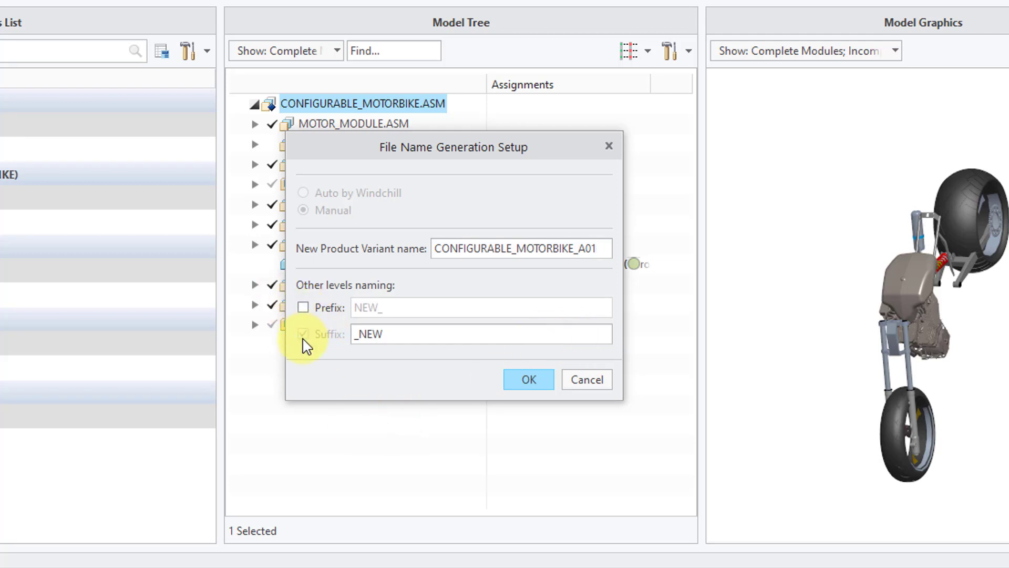
# - Set the naming suffix for the other levels to _A01, and generate and regenerate the product variant
pyautogui.click(392, 330)
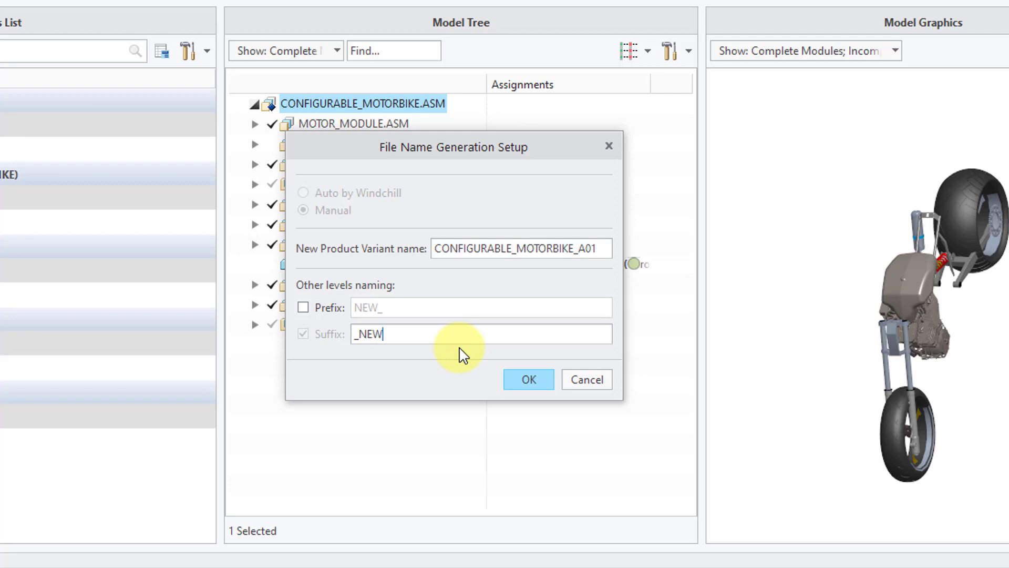
pyautogui.press('BackSpace')
pyautogui.press('BackSpace')
pyautogui.press('BackSpace')
pyautogui.write('A01')
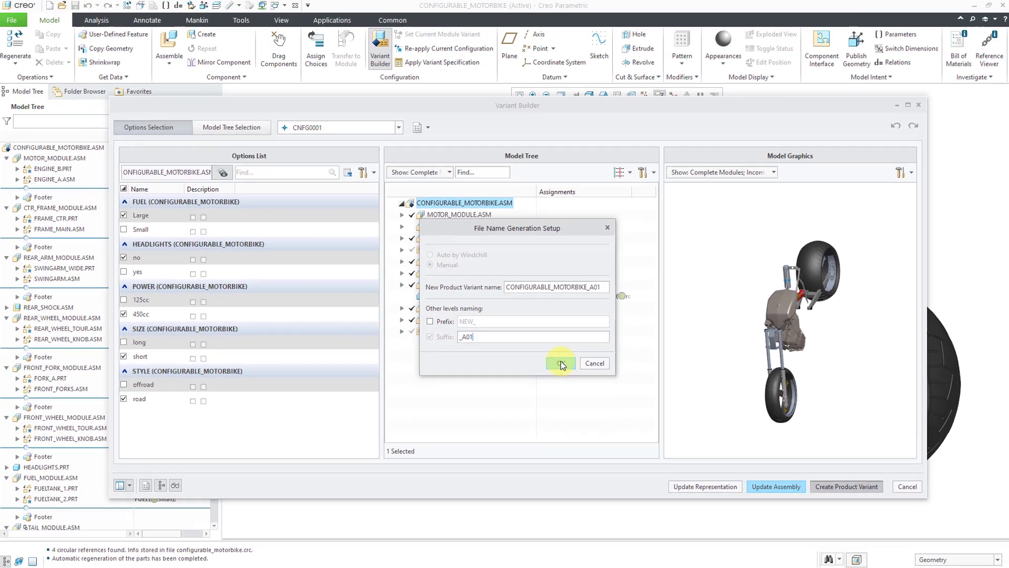
pyautogui.click(529, 379)
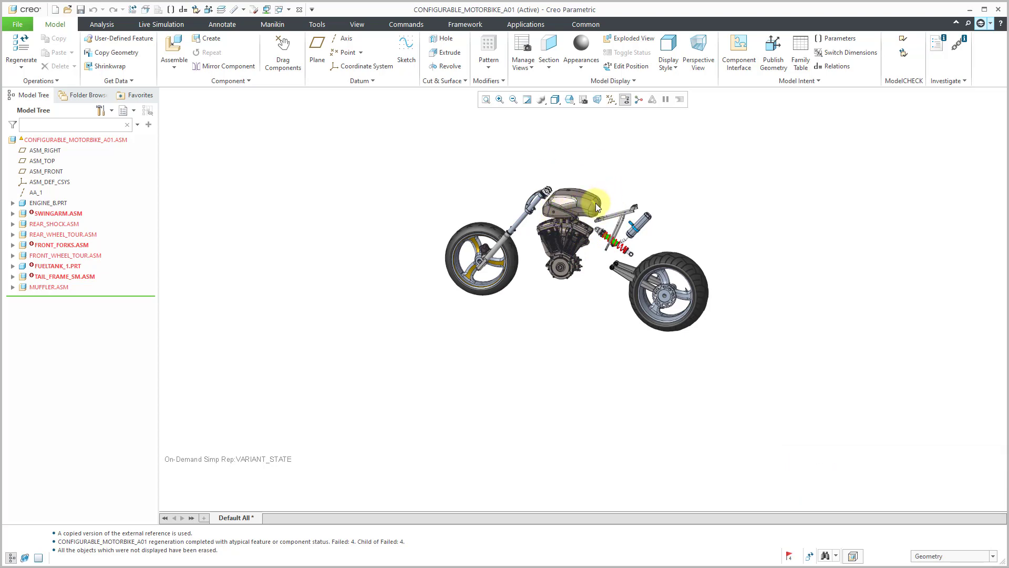
pyautogui.click(19, 51)
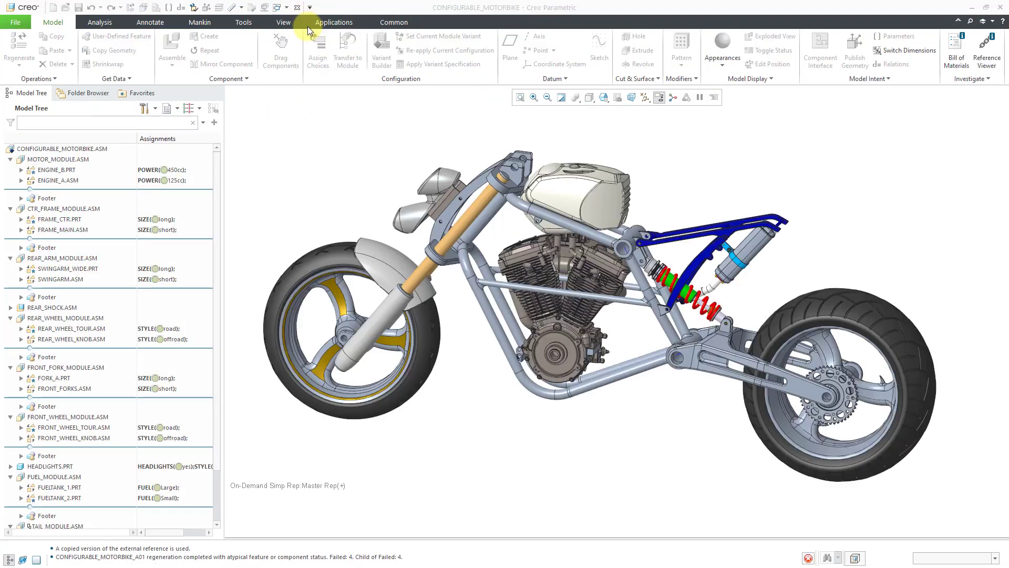
# - Configure a new variant in the Variant Builder with Large fuel, no headlights, 450cc power, long size and road style
pyautogui.click(377, 51)
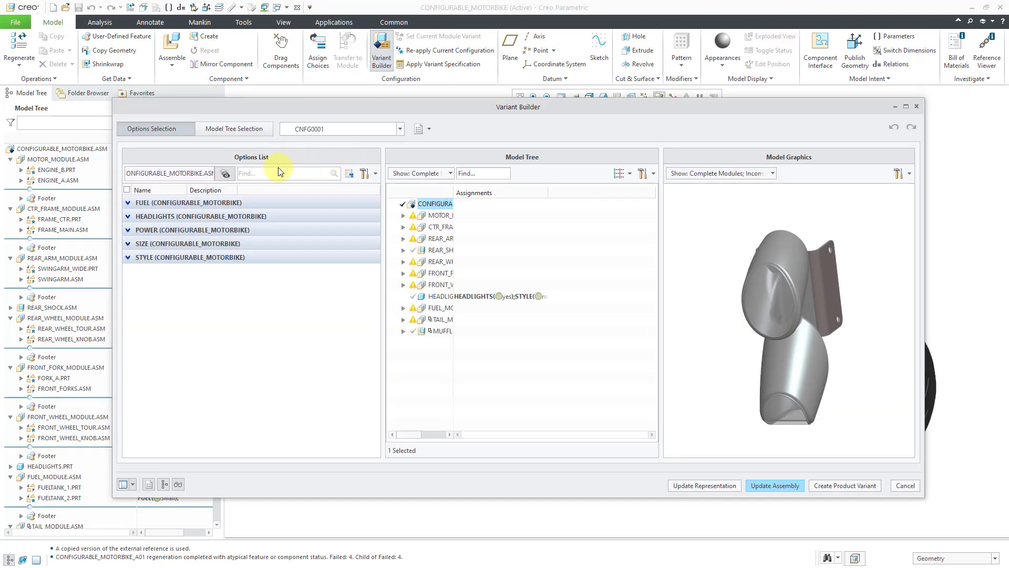
pyautogui.click(364, 173)
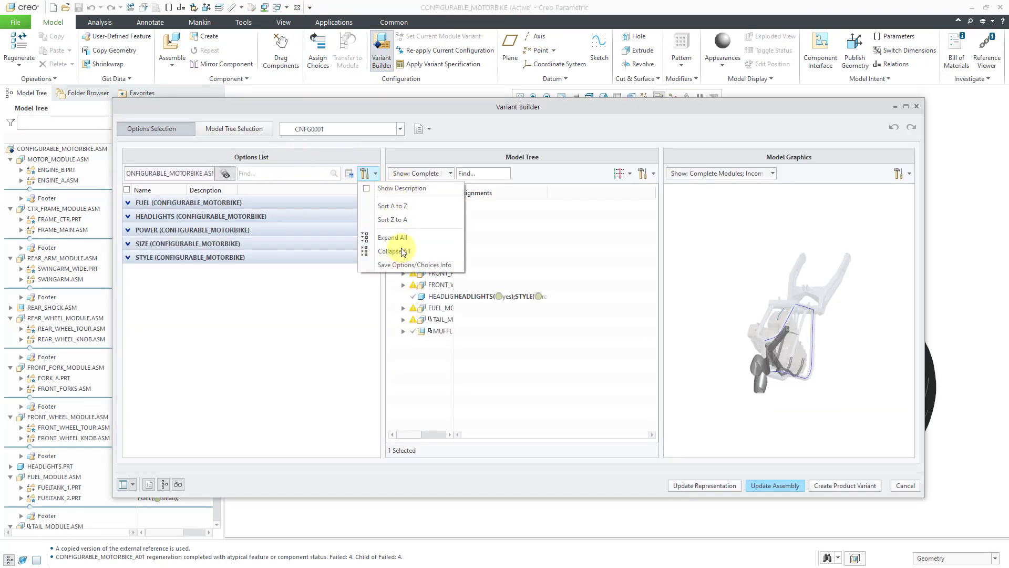
pyautogui.click(401, 238)
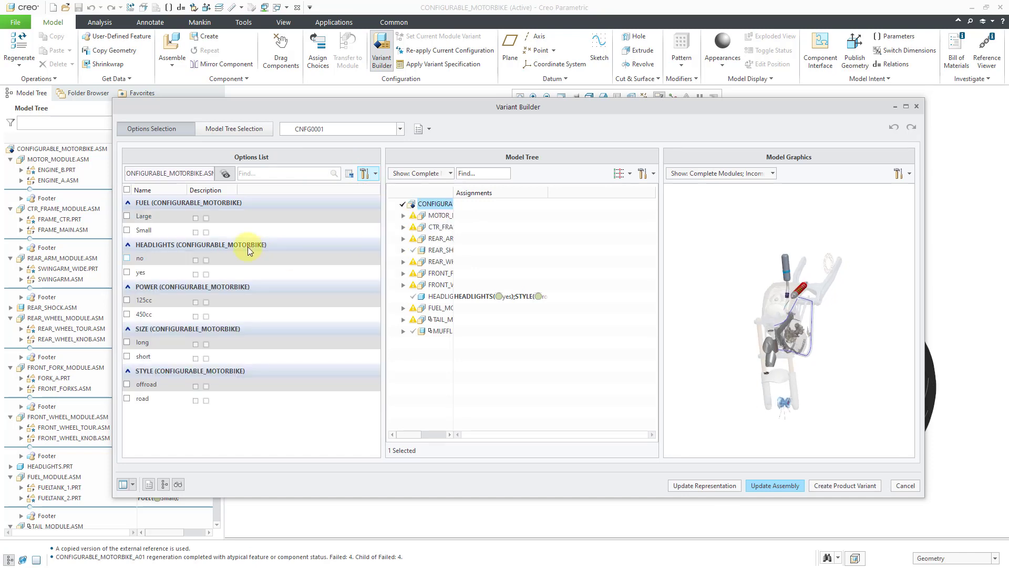
pyautogui.click(127, 216)
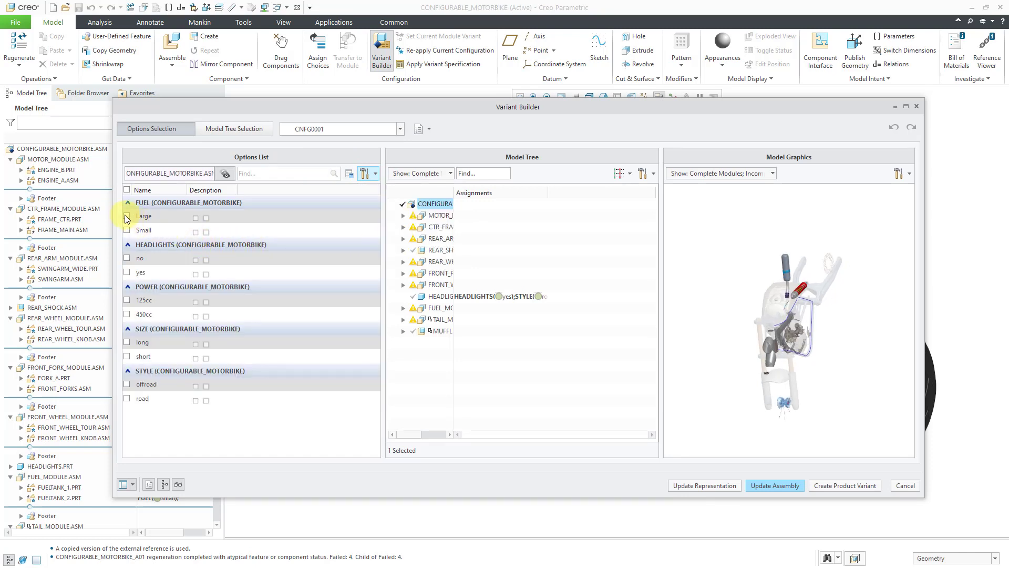
pyautogui.click(127, 258)
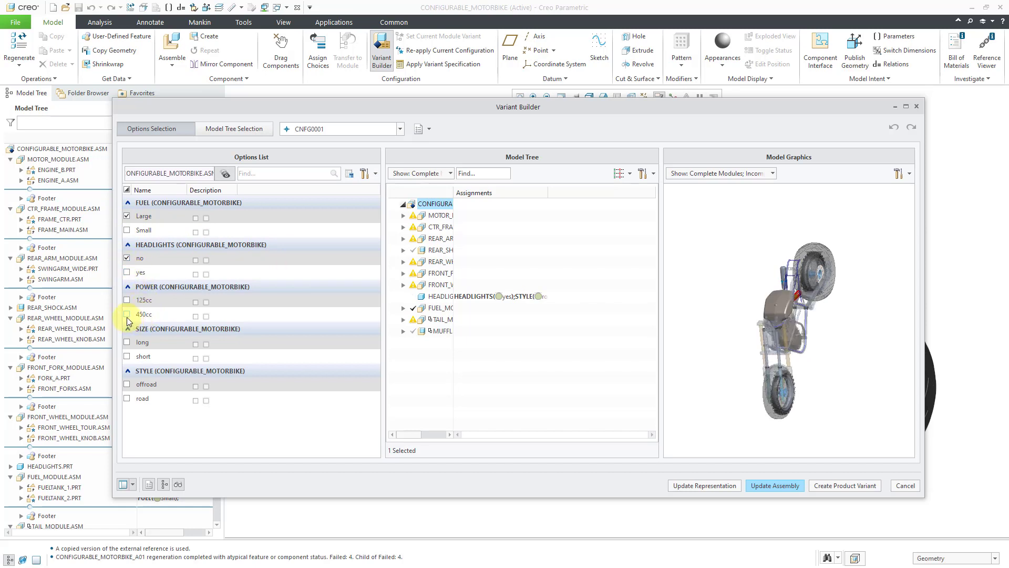
pyautogui.click(127, 314)
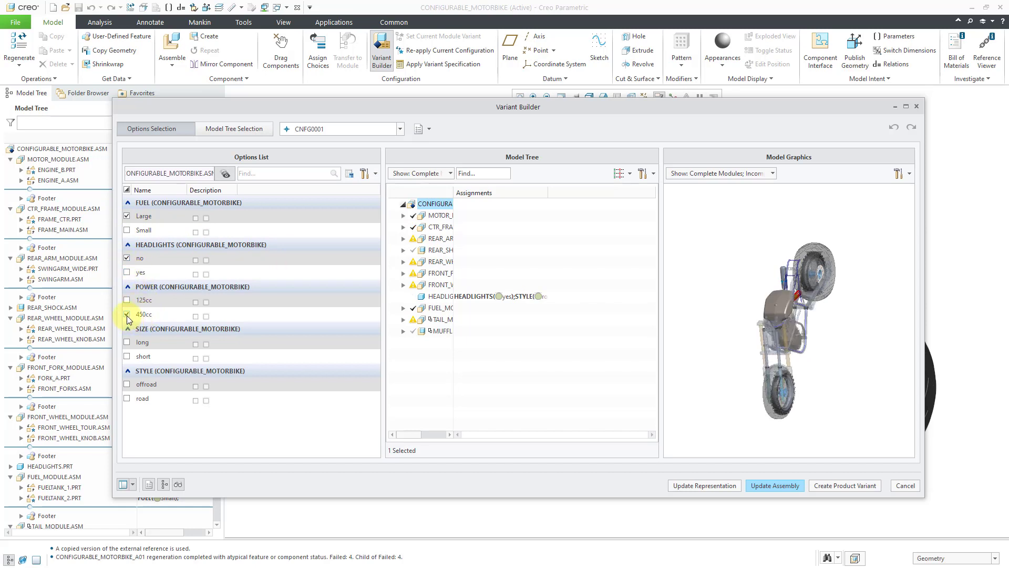
pyautogui.click(126, 342)
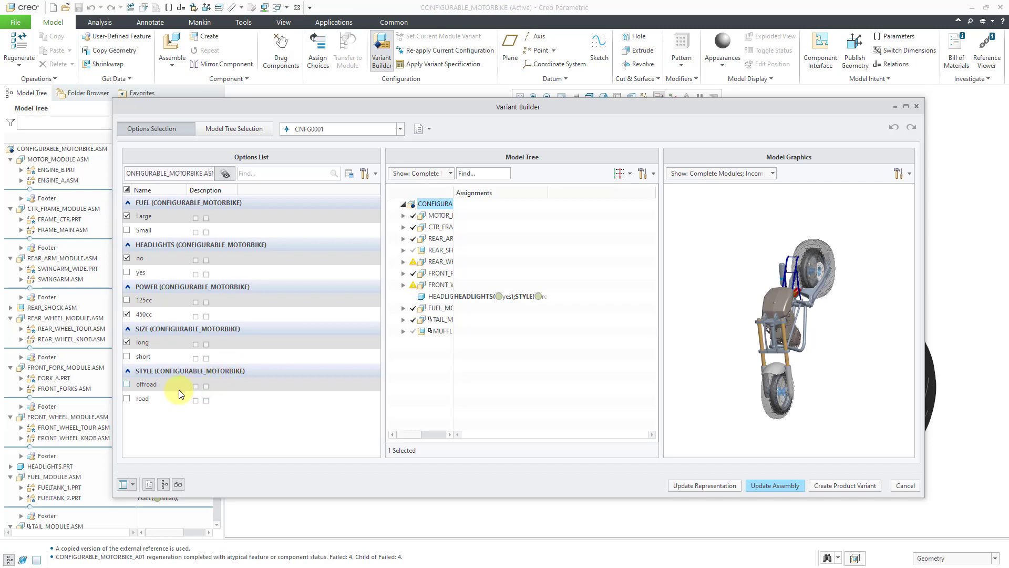
pyautogui.click(127, 398)
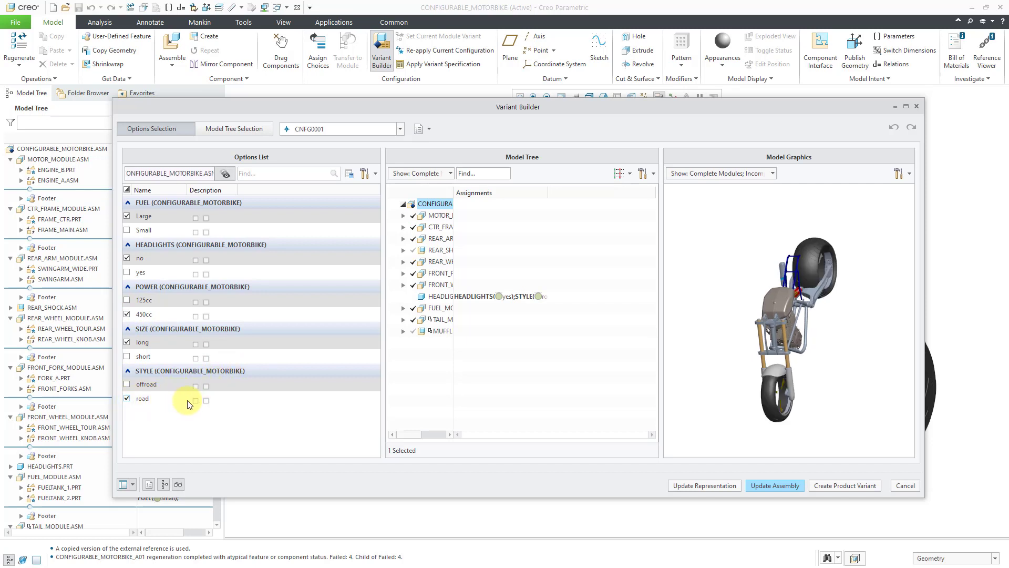
# - Rename the current configuration as ROADHOG and save it as a variant spec
pyautogui.click(426, 130)
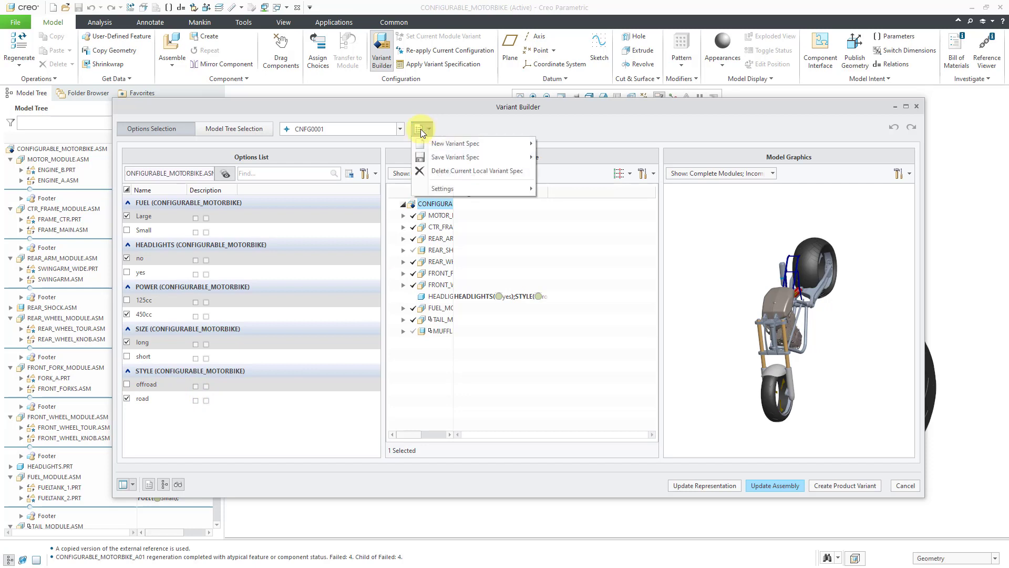
pyautogui.click(370, 125)
pyautogui.click(369, 125)
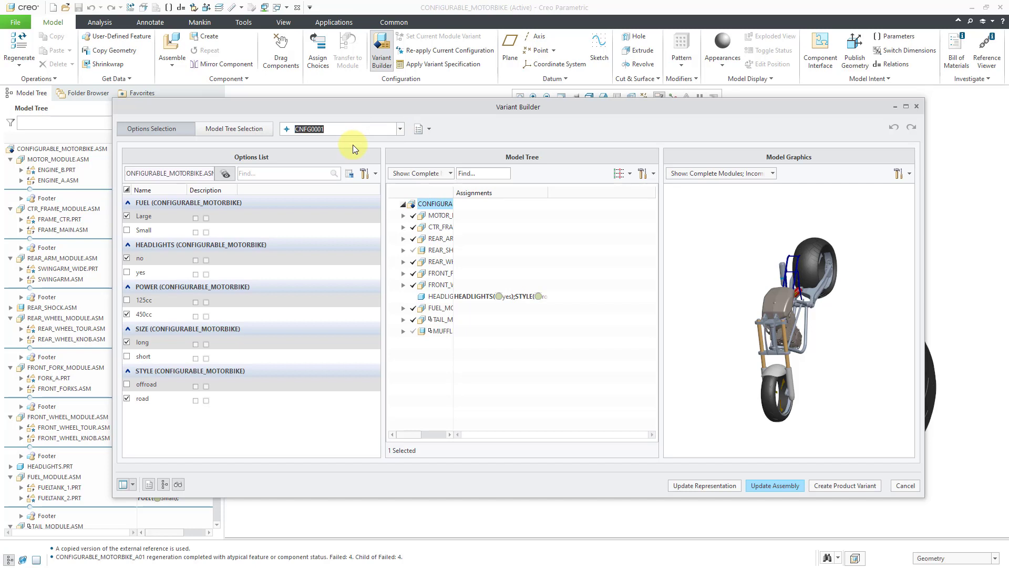
pyautogui.write('ROADHOG')
pyautogui.click(429, 128)
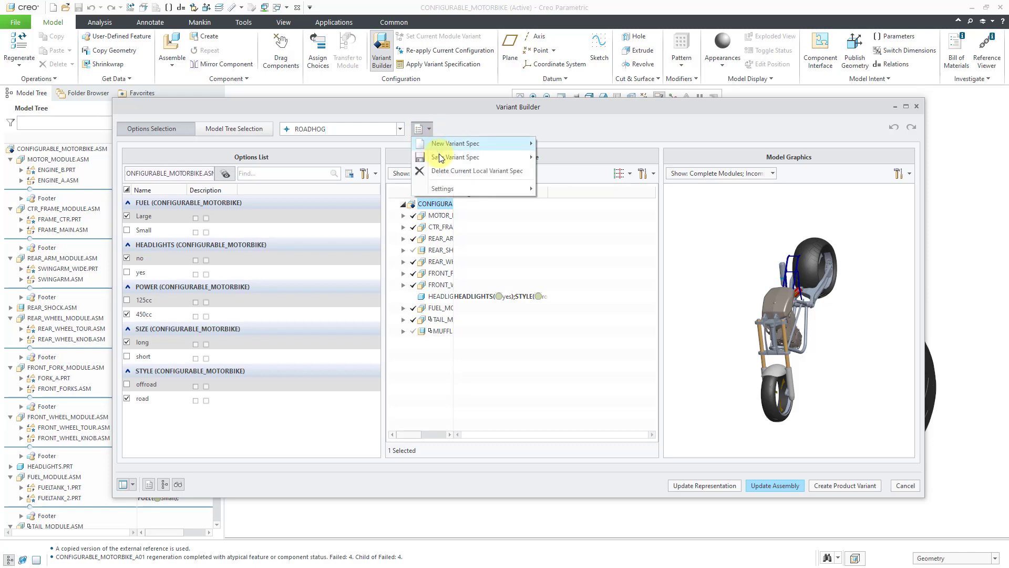
pyautogui.moveTo(444, 156)
pyautogui.click(571, 156)
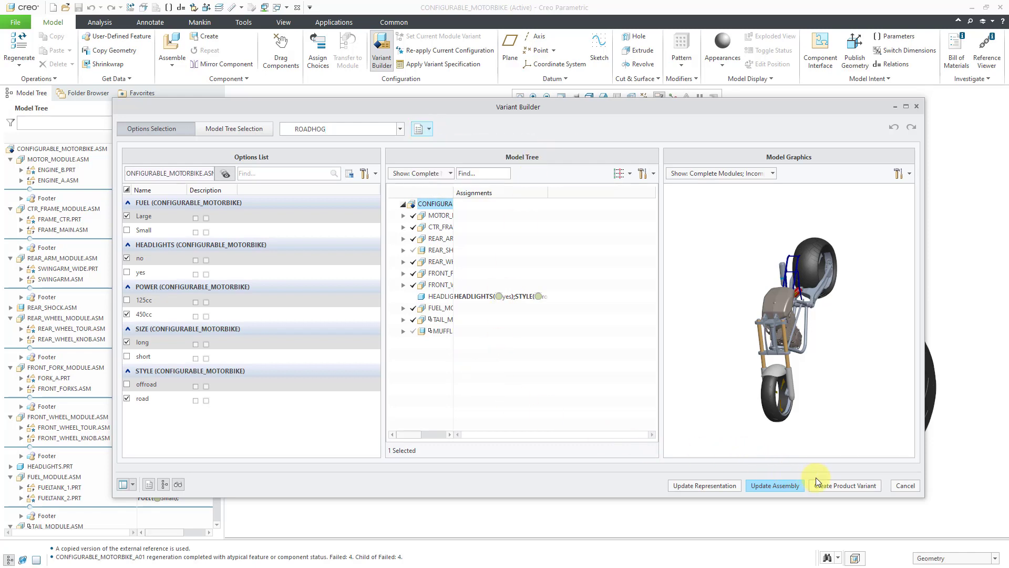
# - Create a product variant from ROADHOG named CONFIGURABLE_MOTORBIKE_RH, with the suffix _RH for the other levels
pyautogui.click(836, 486)
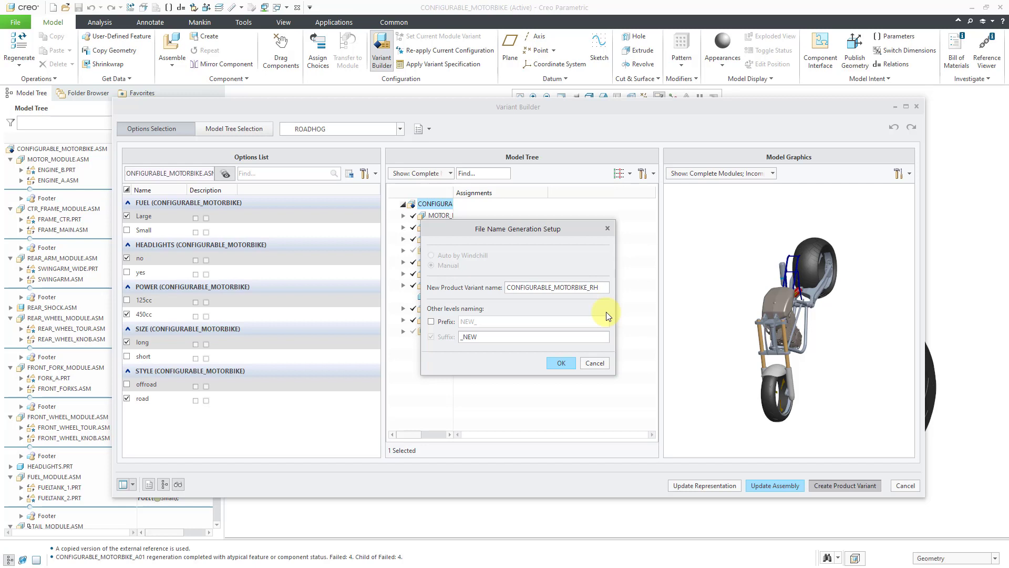
pyautogui.click(520, 335)
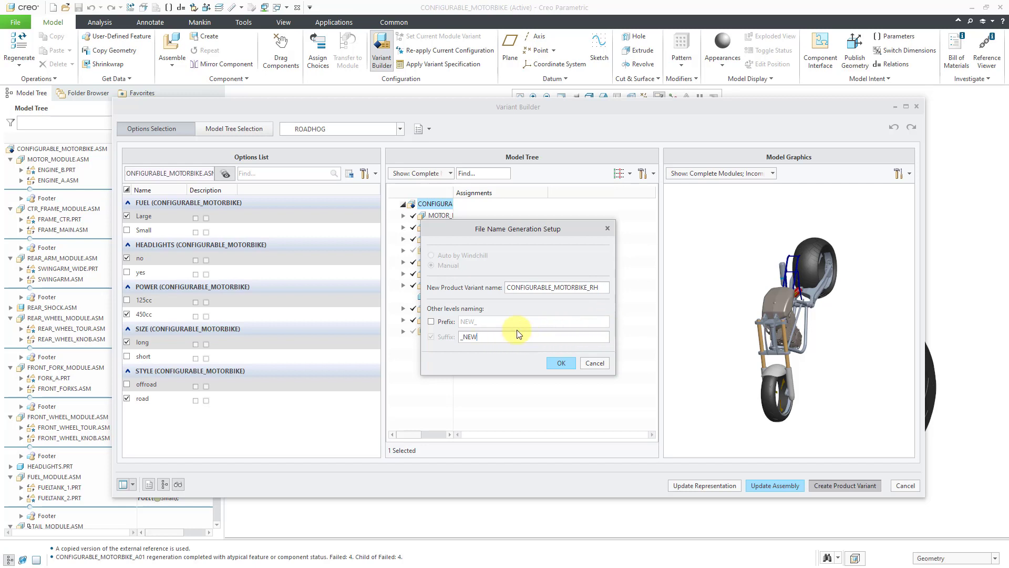
pyautogui.press('BackSpace')
pyautogui.press('BackSpace')
pyautogui.press('BackSpace')
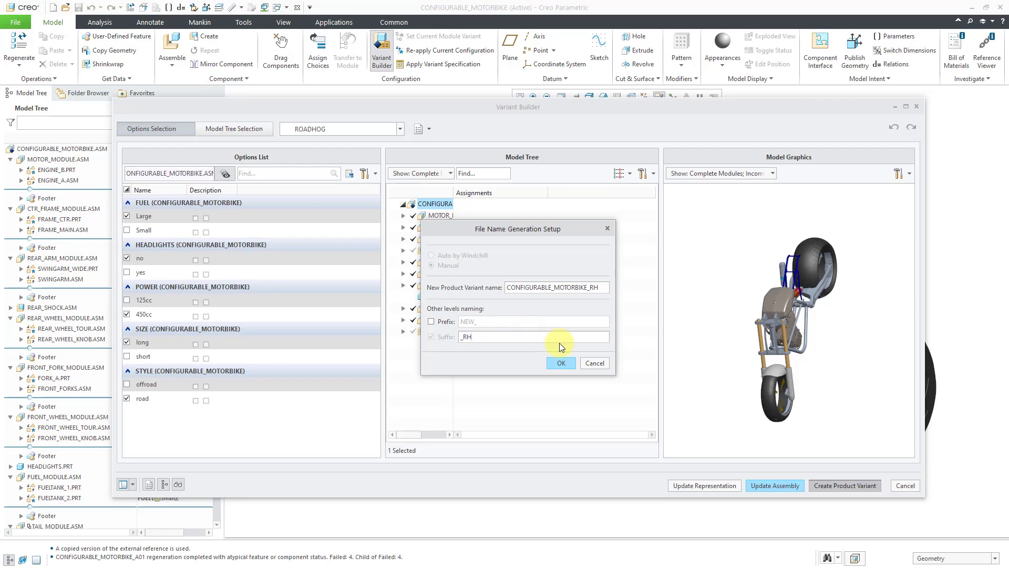
pyautogui.click(561, 363)
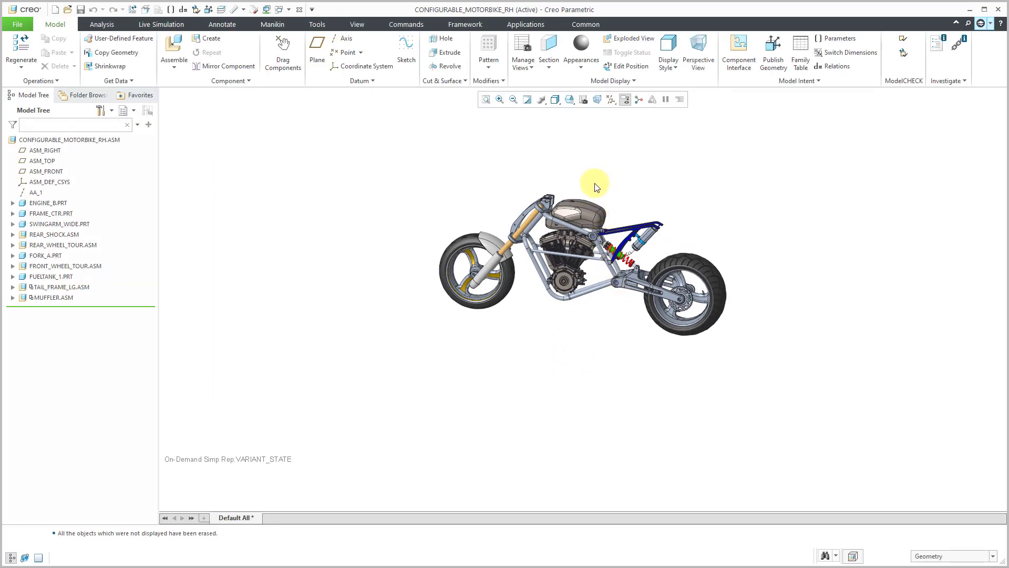
pyautogui.keyDown('ctrl'); pyautogui.moveTo(594, 184); pyautogui.dragTo(579, 274, button='middle'); pyautogui.keyUp('ctrl')
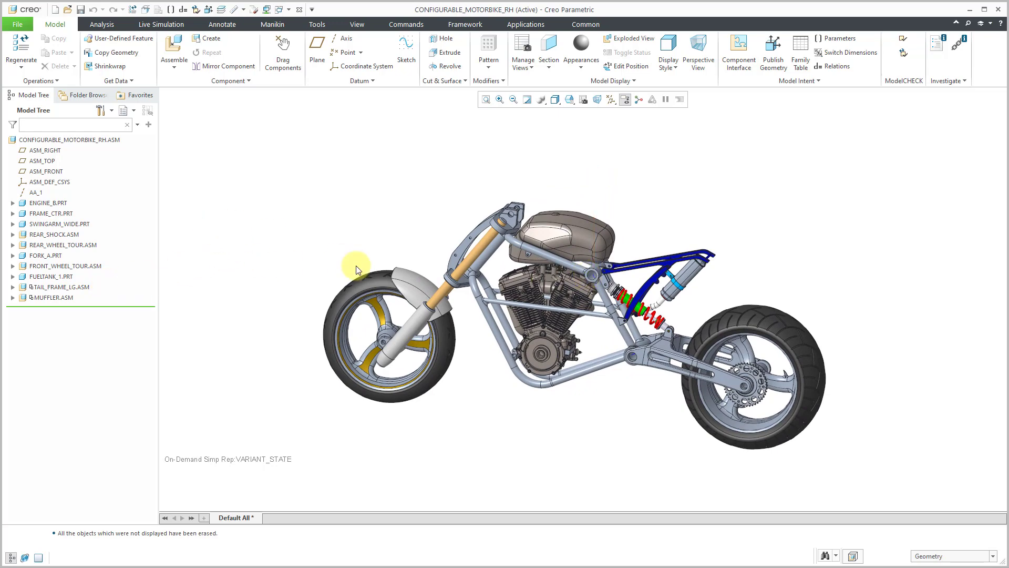
pyautogui.moveTo(568, 298)
pyautogui.mouseDown(button='middle')
pyautogui.moveTo(594, 296)
pyautogui.moveTo(577, 304)
pyautogui.mouseUp(button='middle')
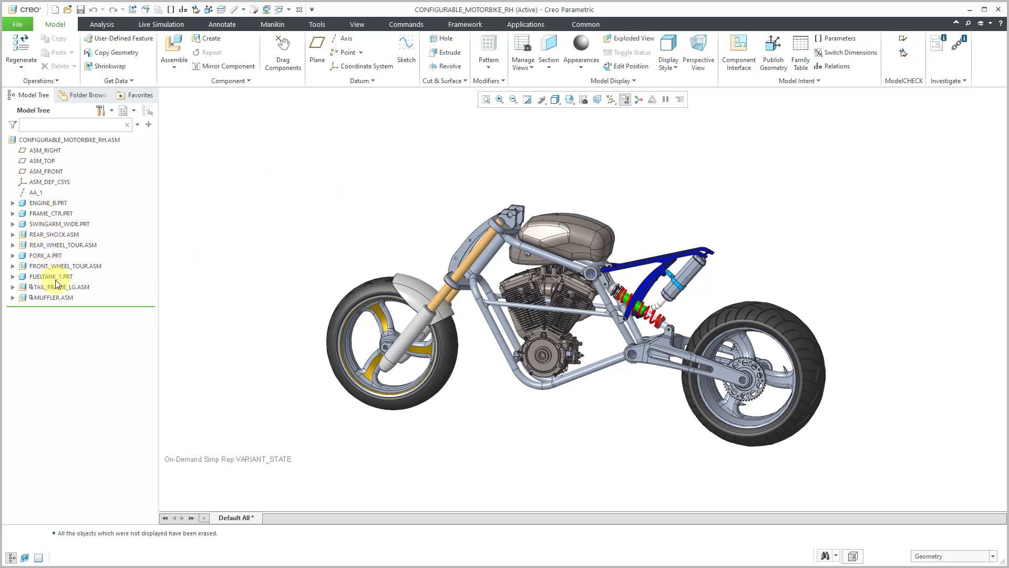
# - Start saving a copy of the product variant assembly under the new file name MOTORBIKE_B01
pyautogui.click(12, 24)
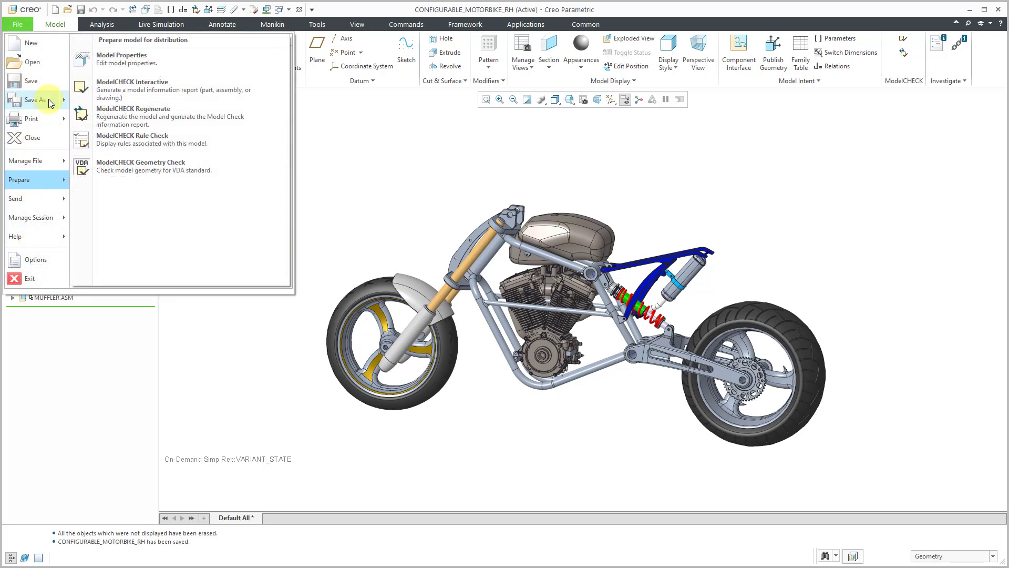
pyautogui.moveTo(49, 99)
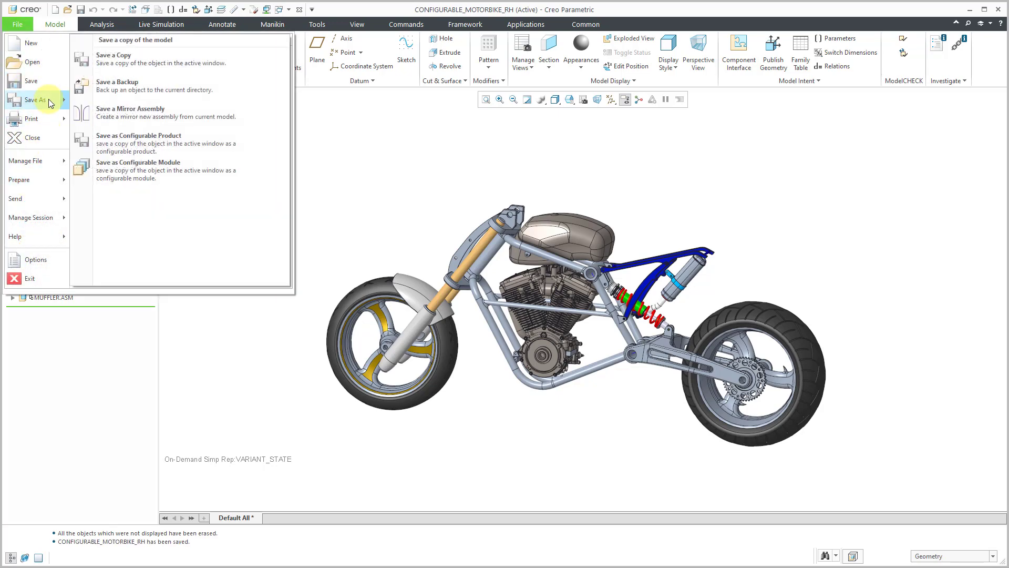
pyautogui.click(129, 64)
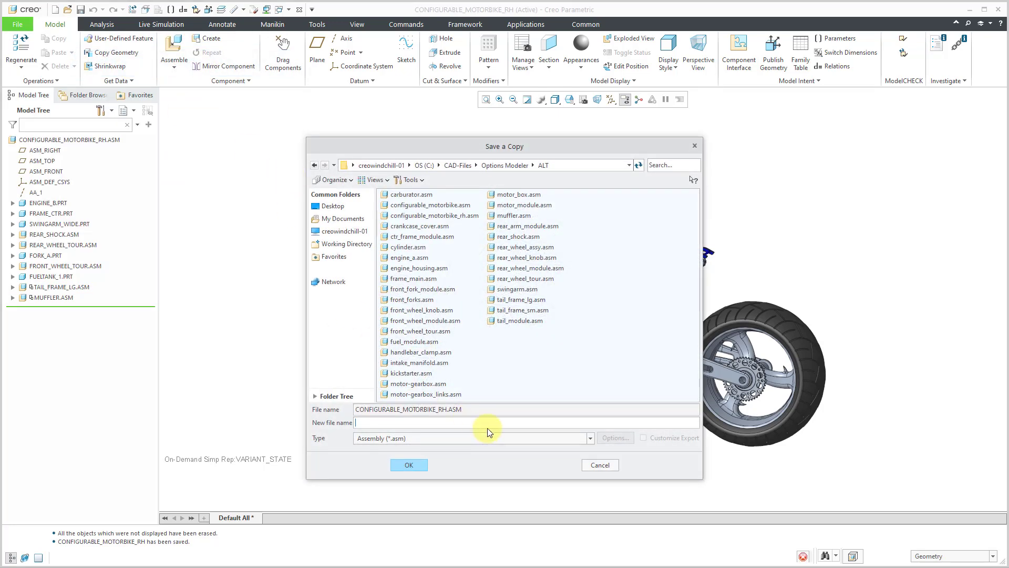
pyautogui.write('MOTORBIKE_')
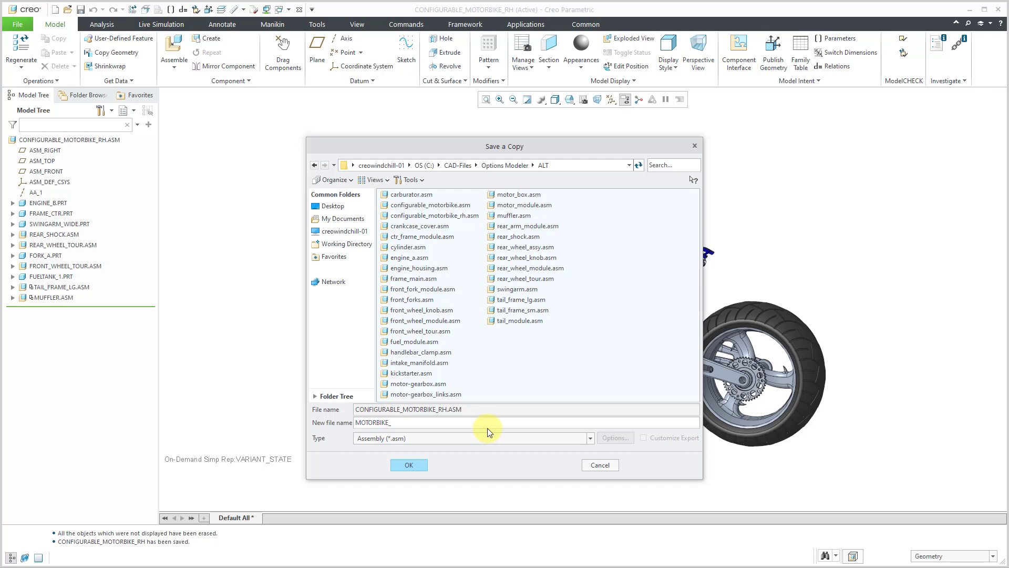
pyautogui.write('B01')
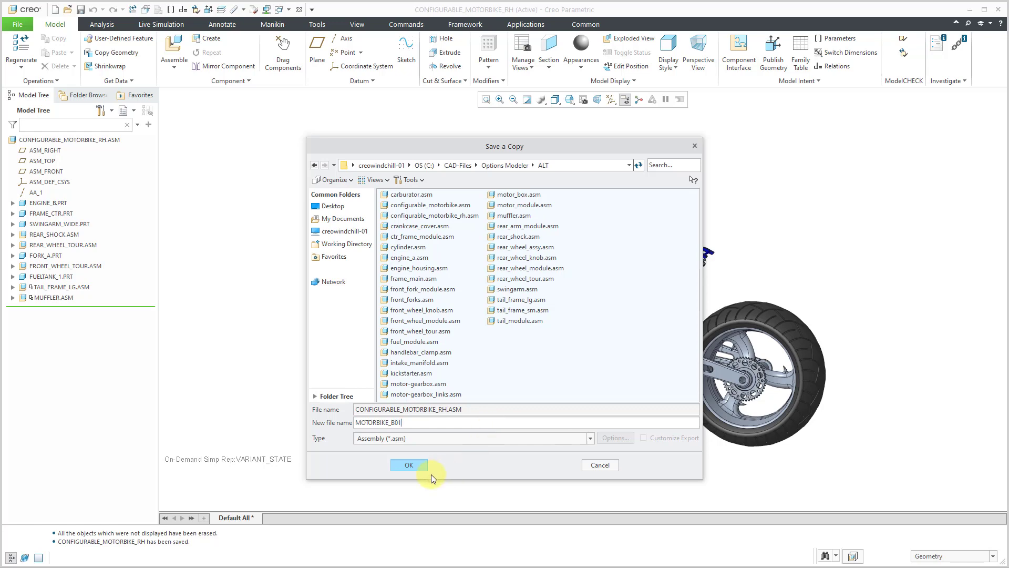
pyautogui.click(409, 465)
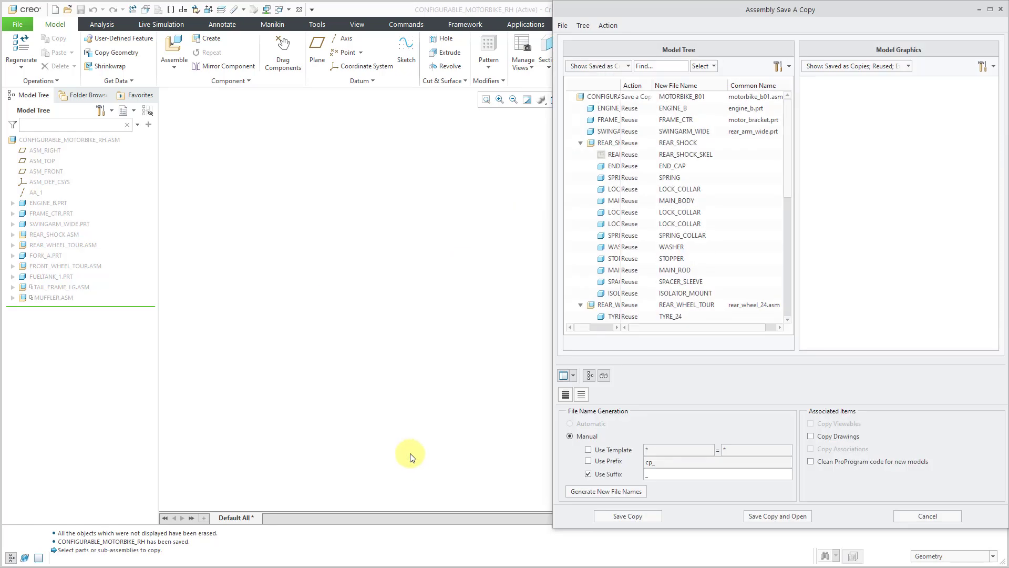
# - Widen the assembly copy window and its component name column to review the reuse actions and new file names, and cancel the copy
pyautogui.moveTo(765, 11); pyautogui.dragTo(431, 24)
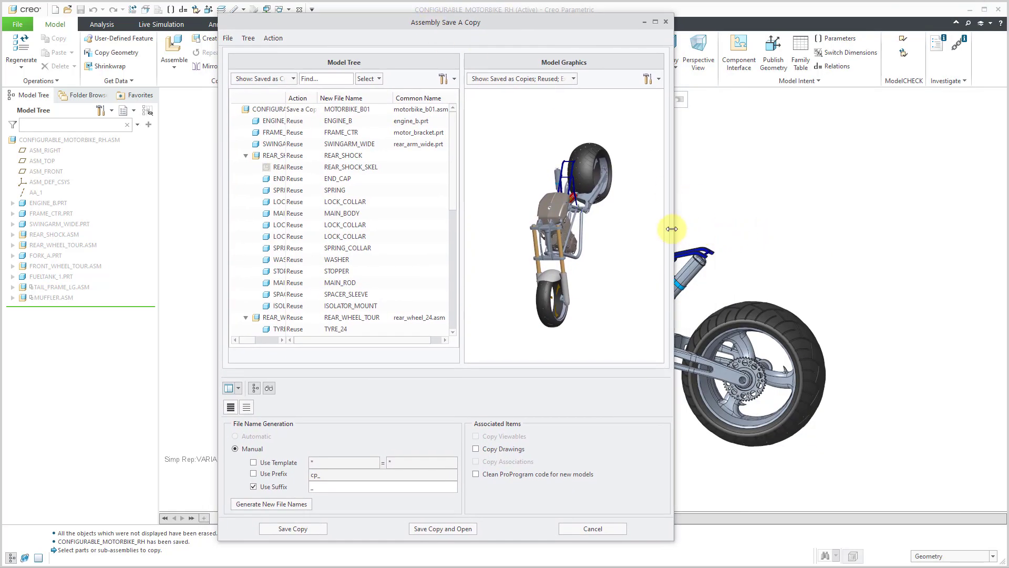
pyautogui.moveTo(672, 229); pyautogui.dragTo(804, 230)
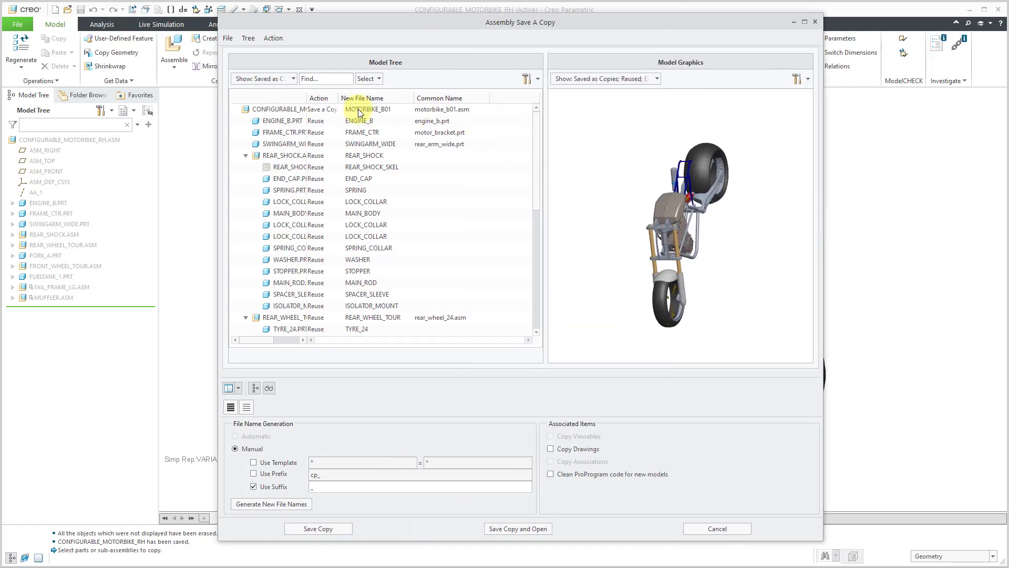
pyautogui.moveTo(307, 98); pyautogui.dragTo(328, 99)
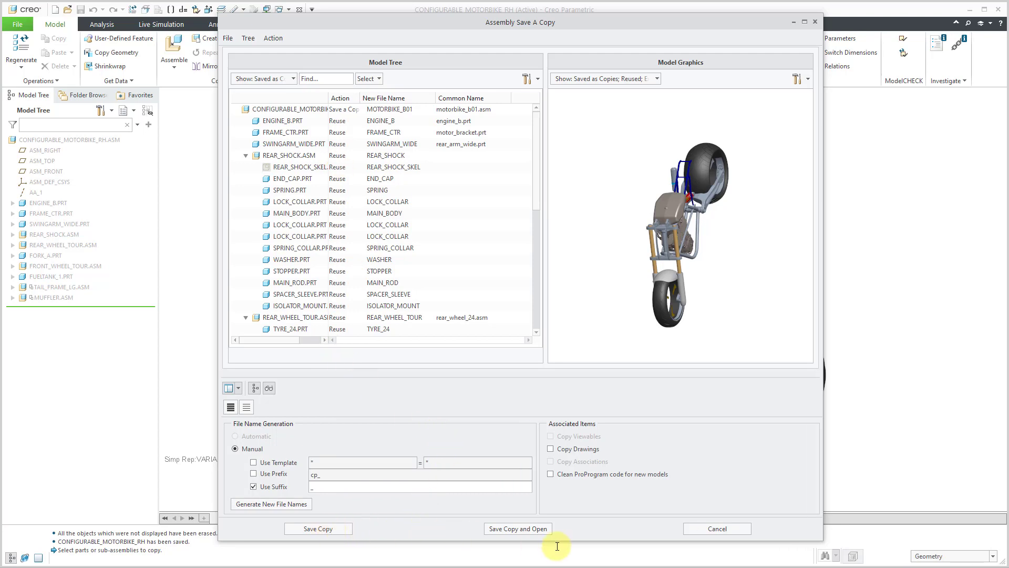
pyautogui.click(701, 528)
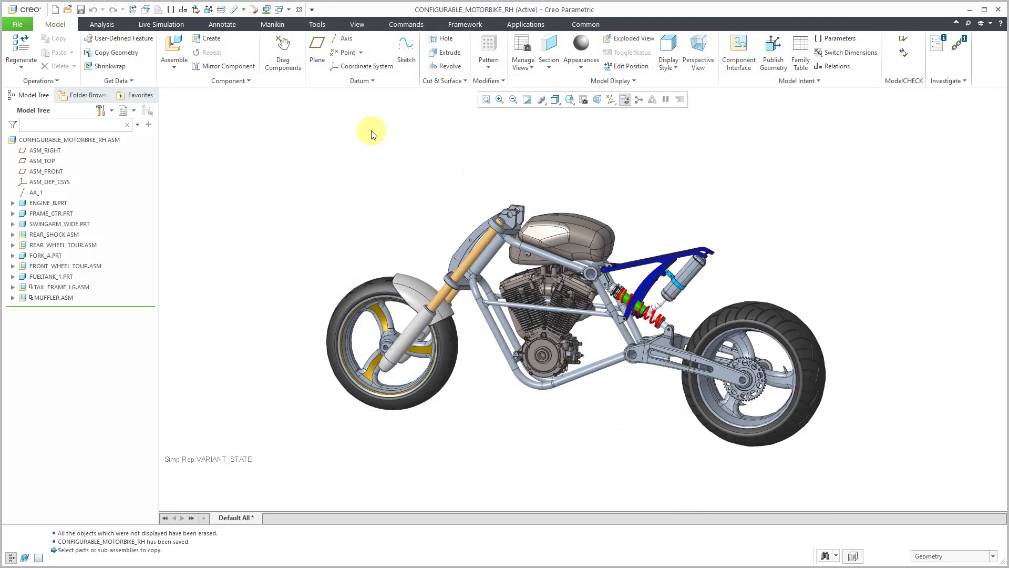
# - Switch back to CONFIGURABLE_MOTORBIKE.ASM and start the Variant Builder with all options and their choices expanded
pyautogui.click(288, 9)
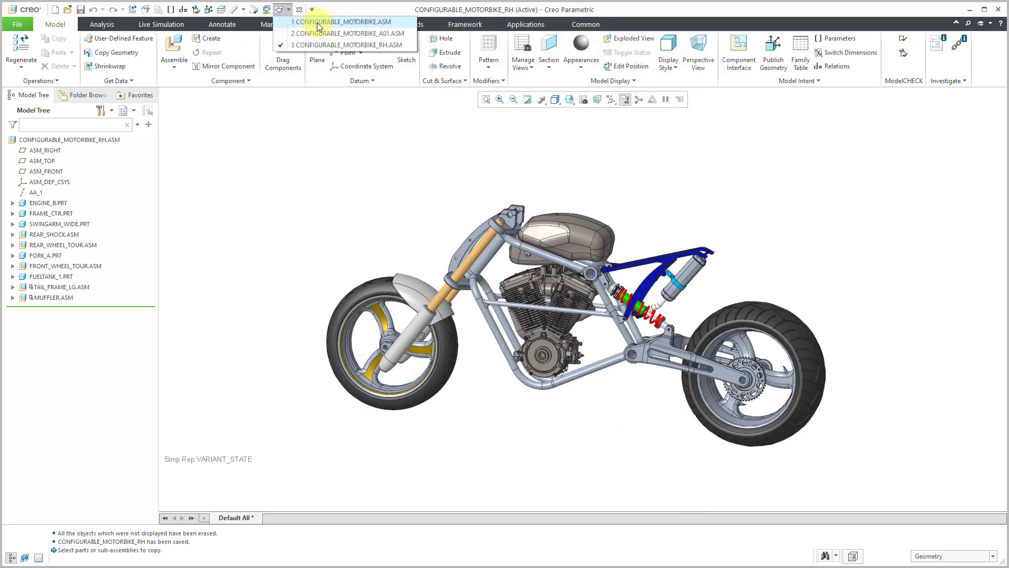
pyautogui.click(318, 22)
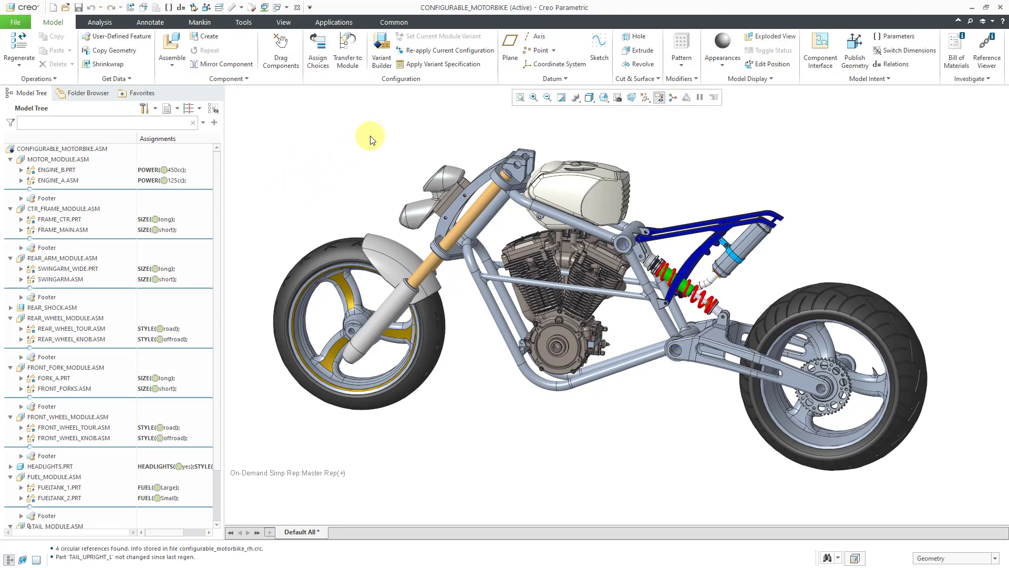
pyautogui.click(381, 61)
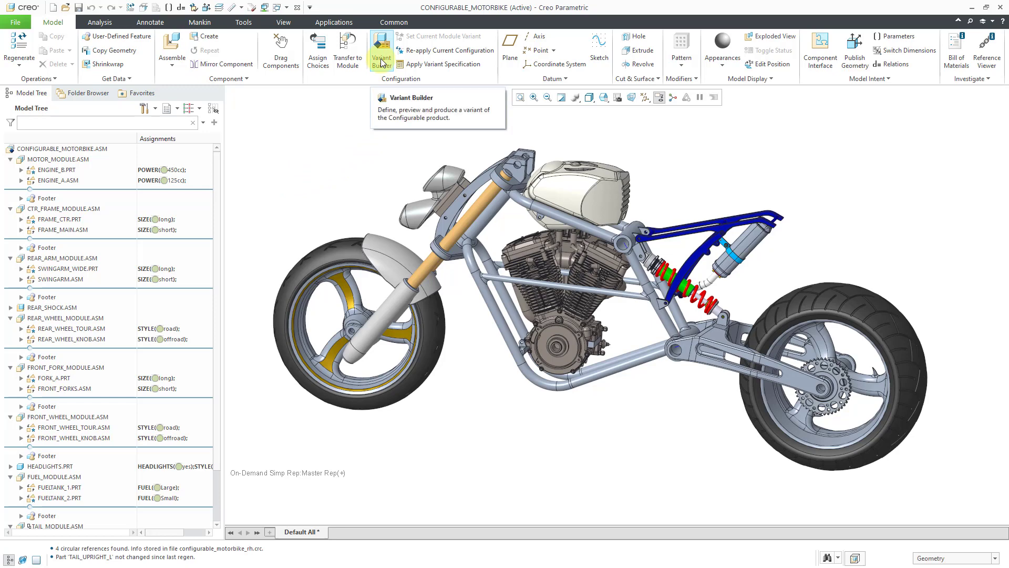
pyautogui.click(382, 62)
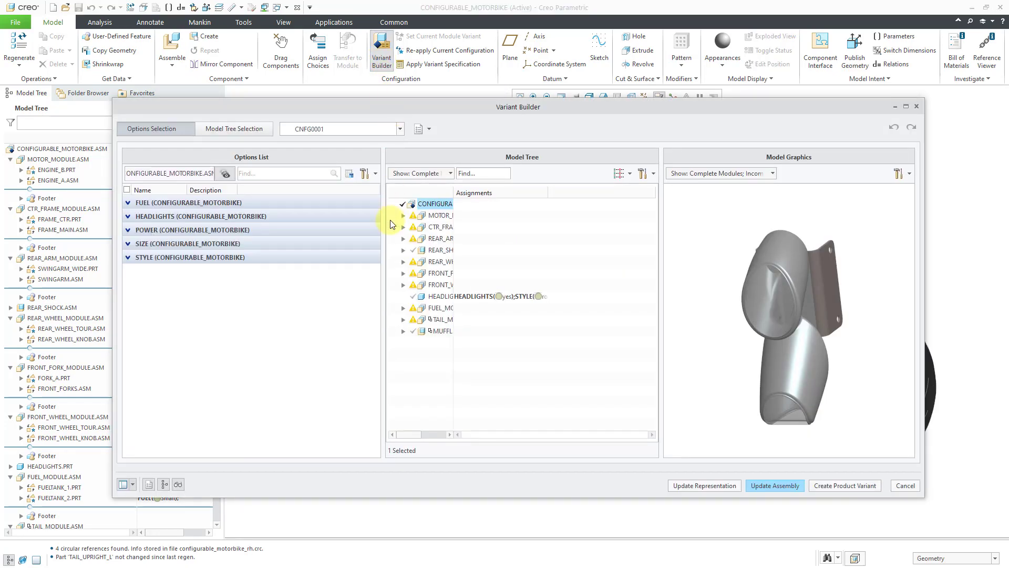
pyautogui.click(376, 174)
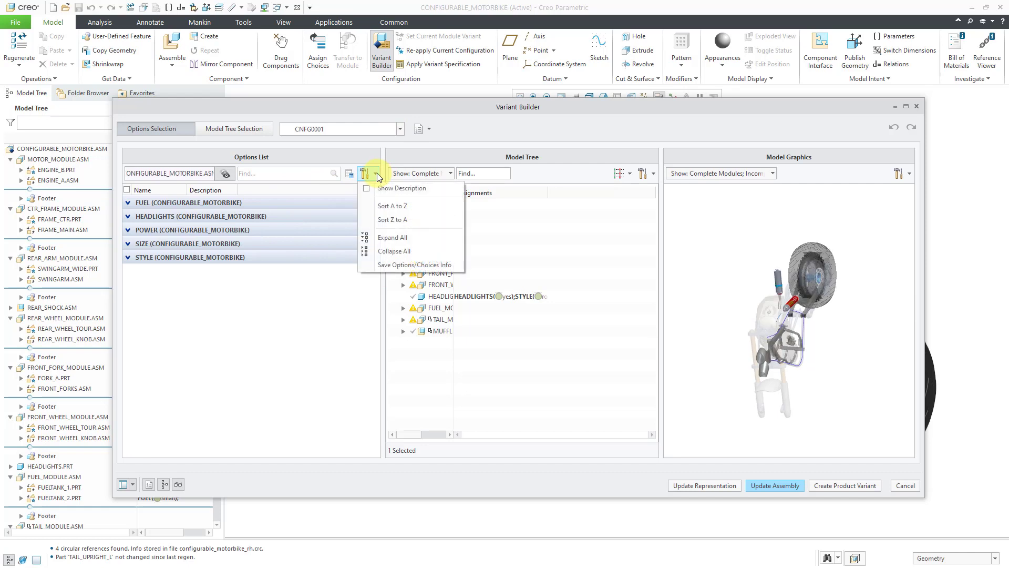
pyautogui.click(391, 244)
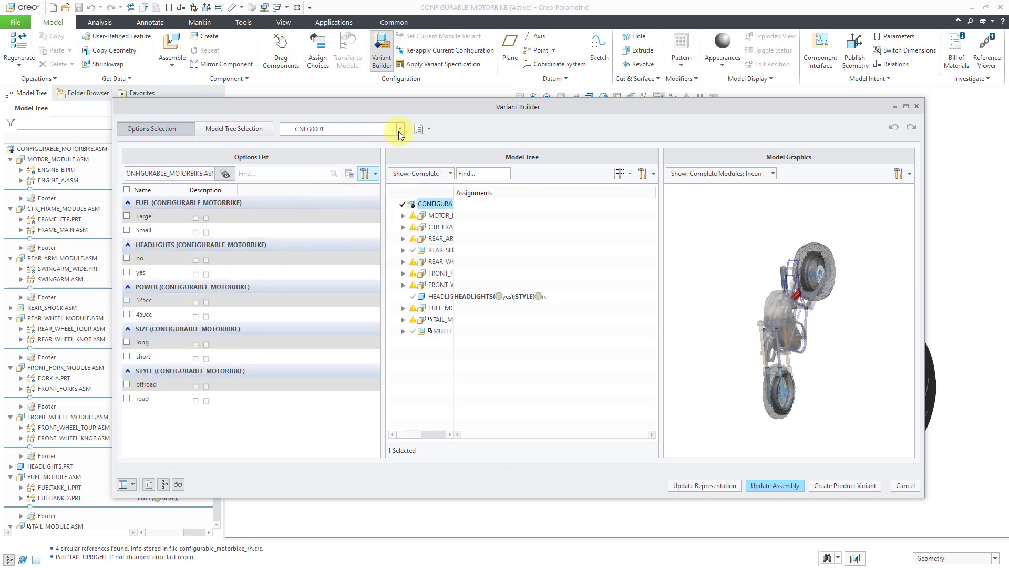
pyautogui.click(423, 129)
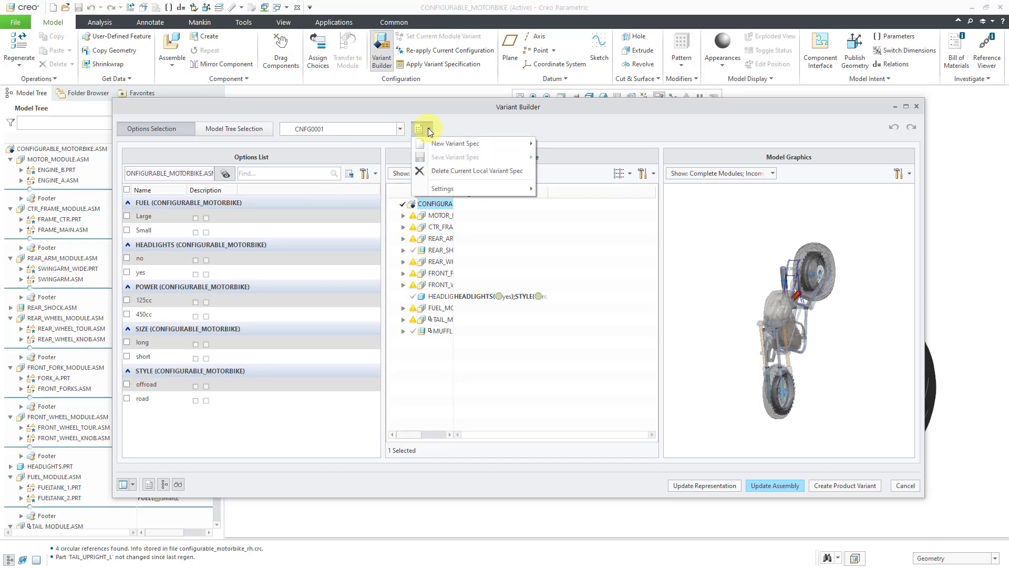
pyautogui.click(459, 130)
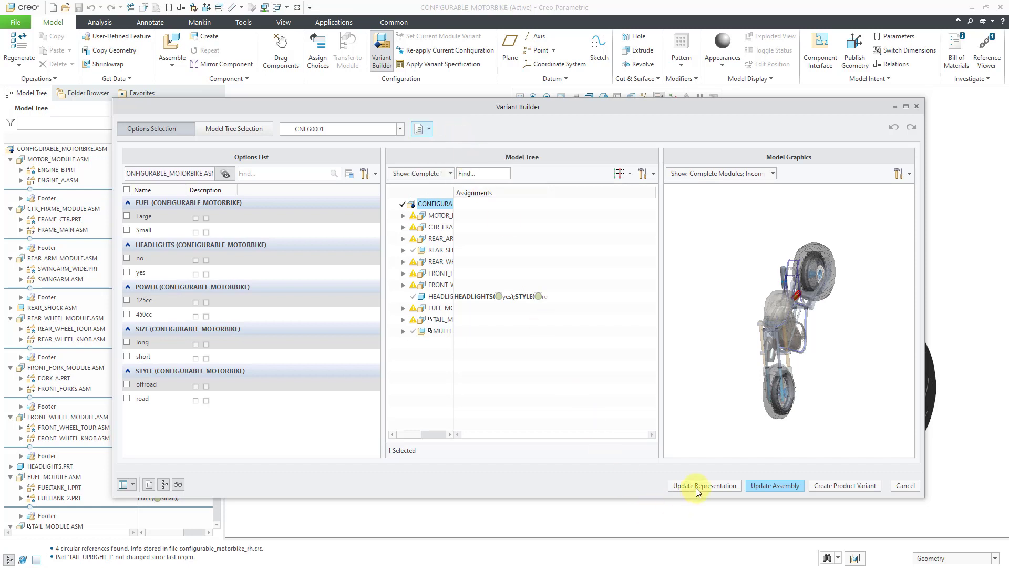